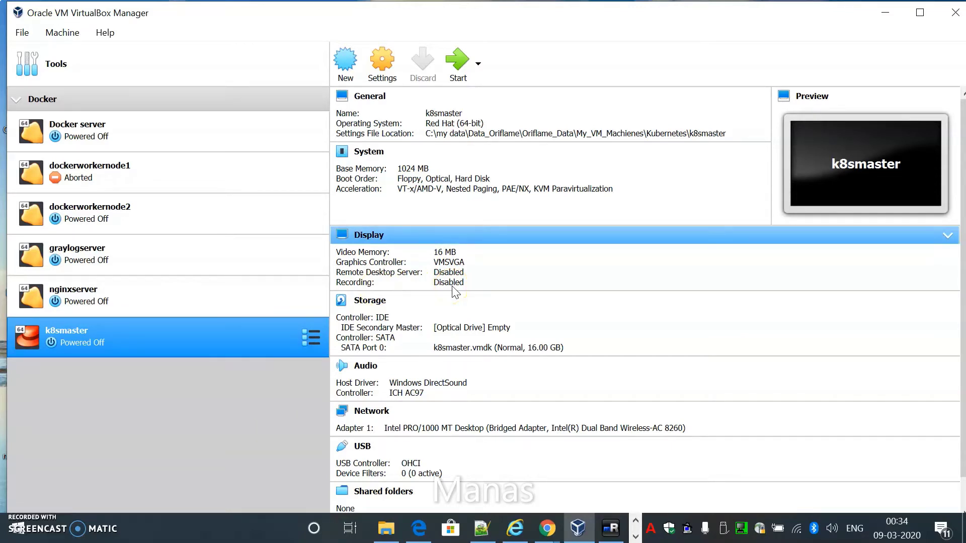
Step: Name the new Red Hat (64-bit) machine centos8k8smaster and store it in the Kubernetes folder
click(346, 71)
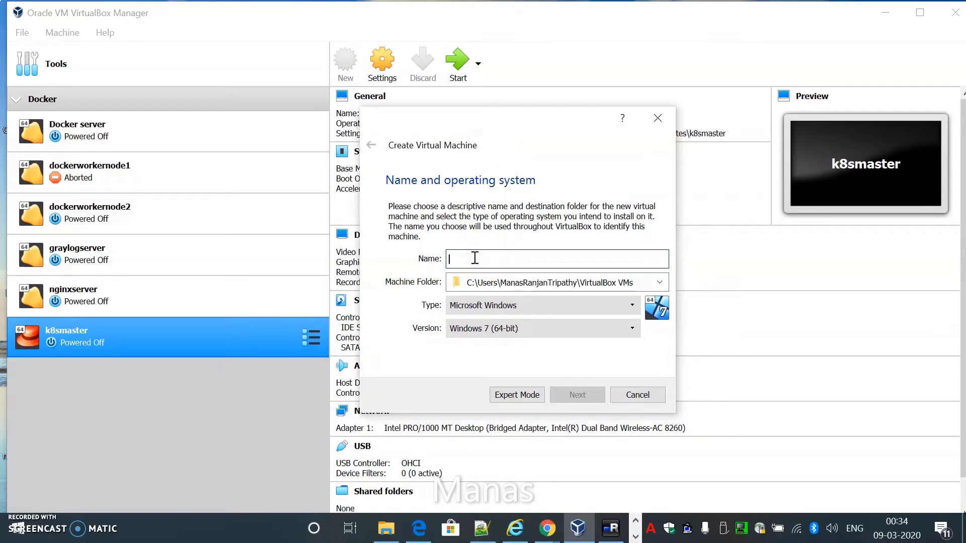
text(centos8k8smaster)
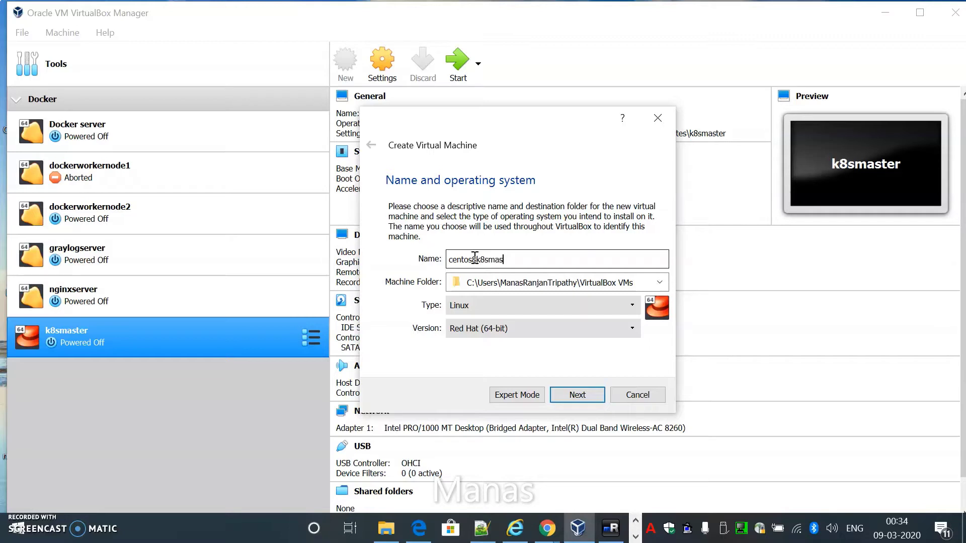
click(658, 283)
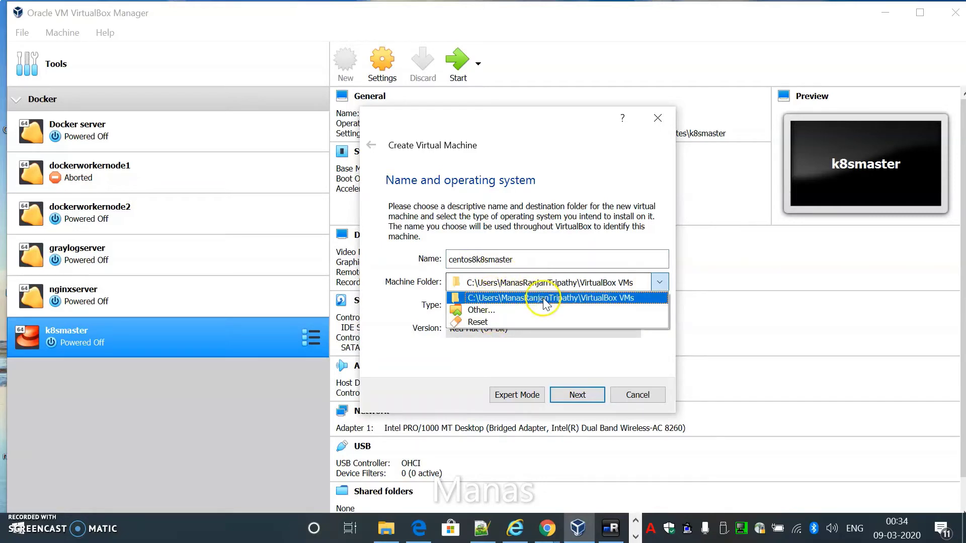
click(490, 313)
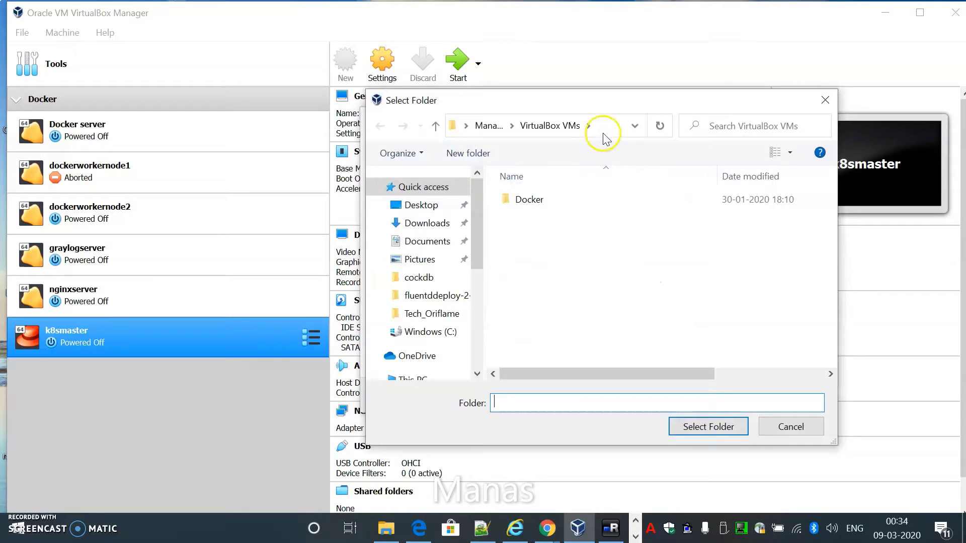
click(606, 139)
click(609, 127)
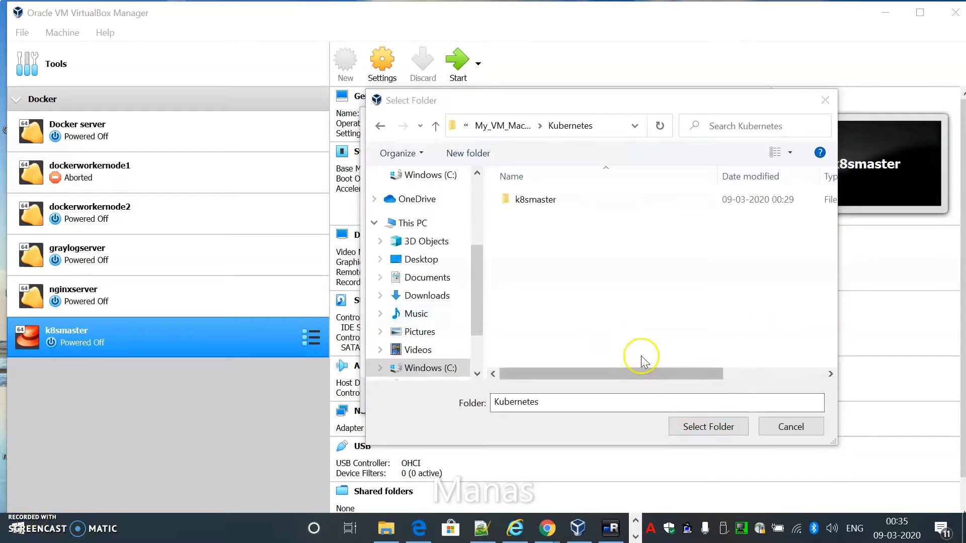
click(704, 428)
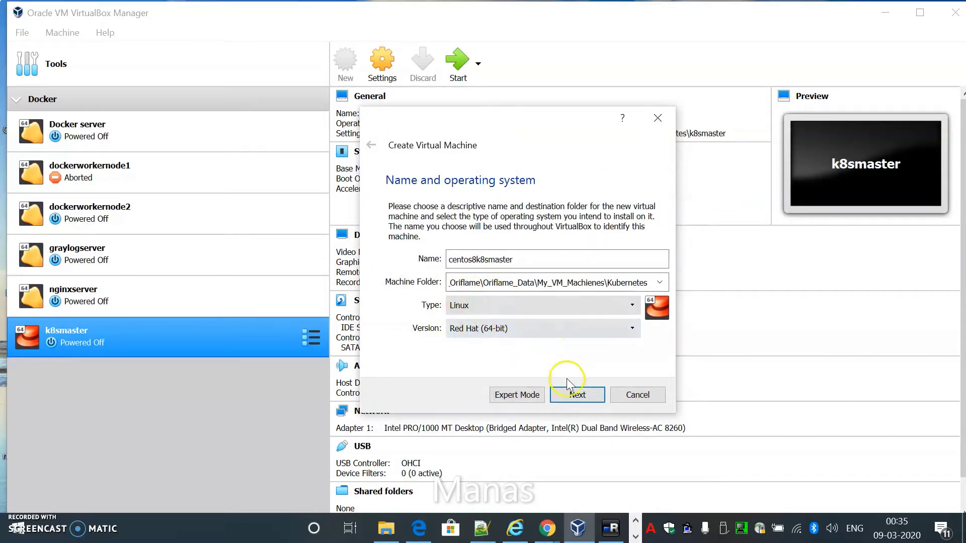
click(576, 397)
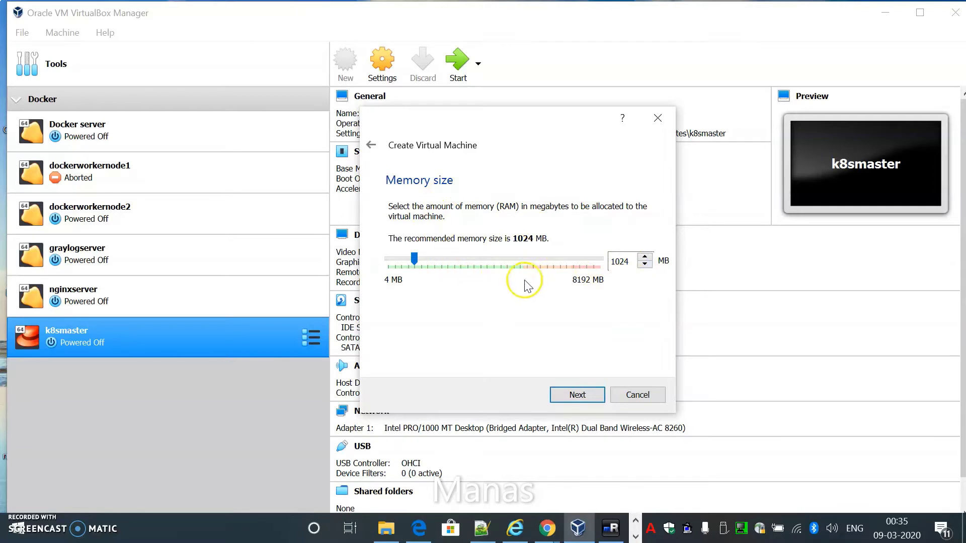
Step: Keep 1024 MB memory and choose a new dynamically allocated VMDK hard disk
click(578, 388)
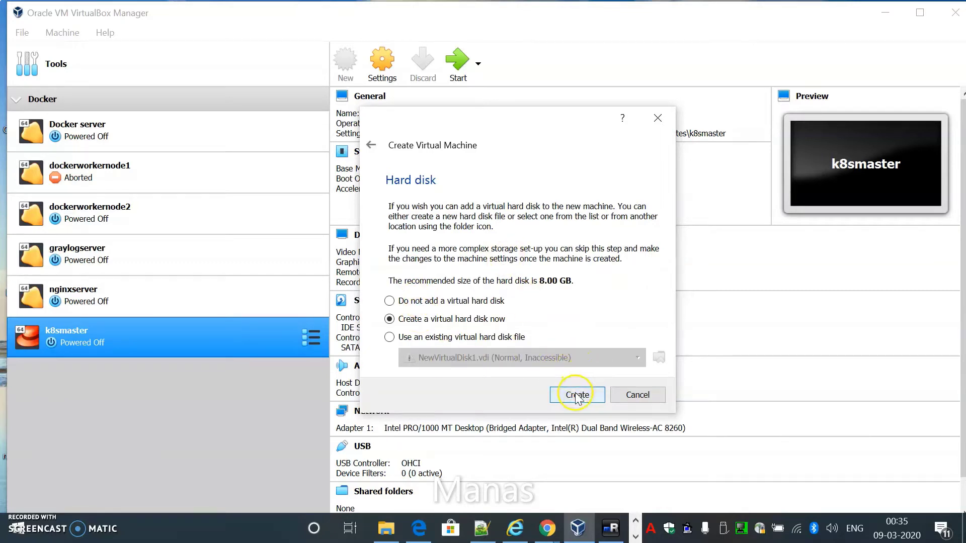
click(576, 394)
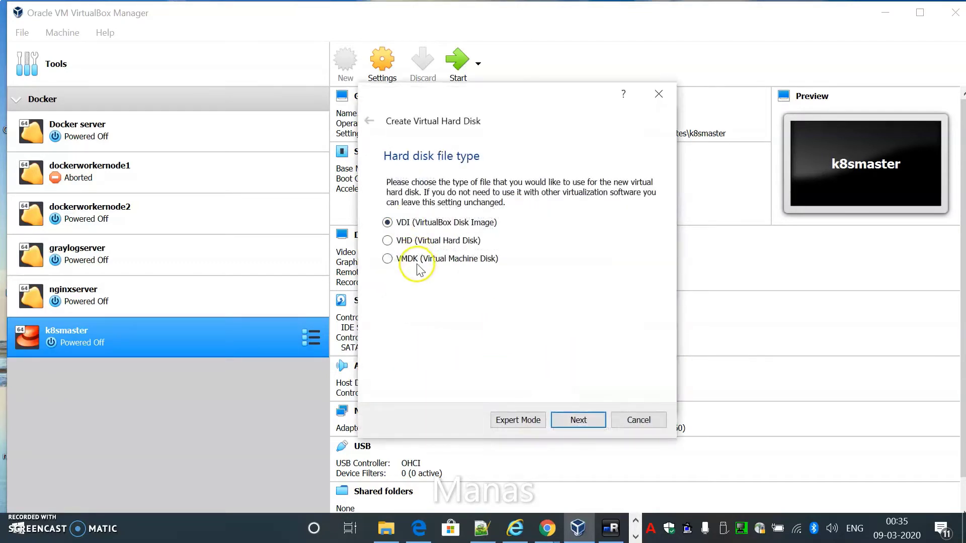
click(596, 417)
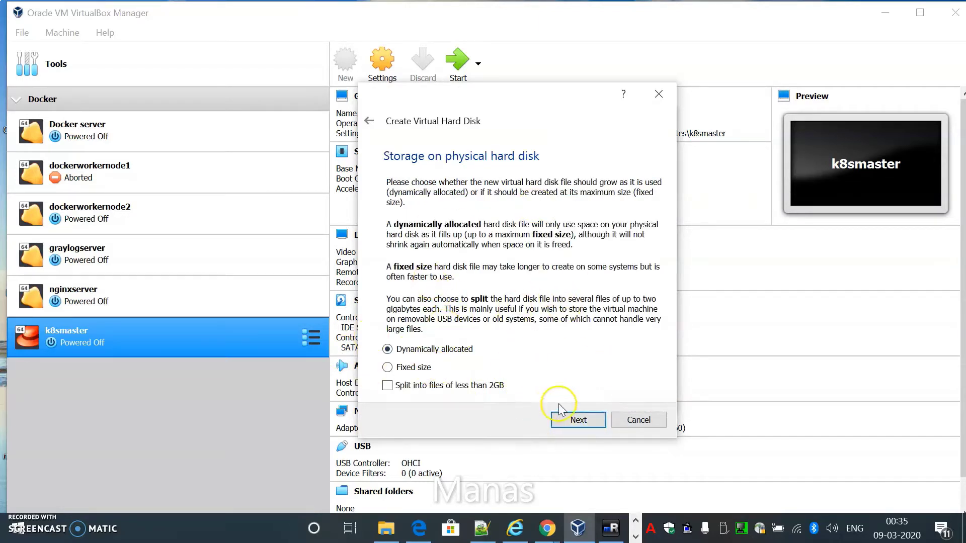
click(583, 420)
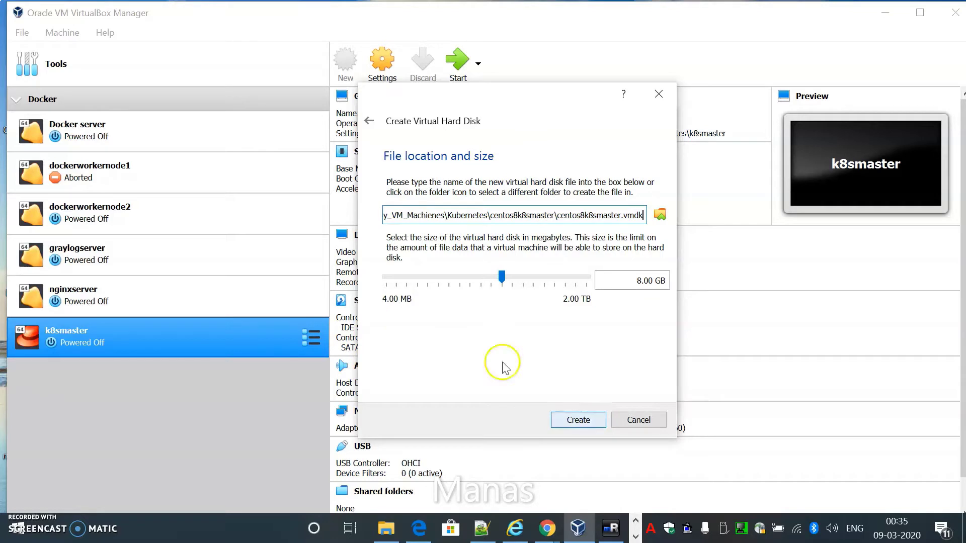
Step: Set the virtual disk size to 16 GB and create the machine
click(630, 281)
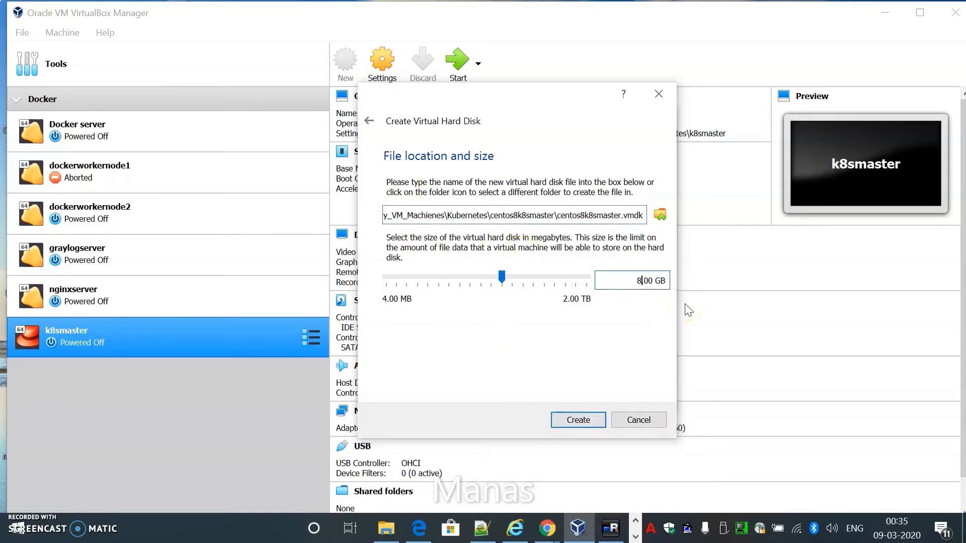
key(BackSpace)
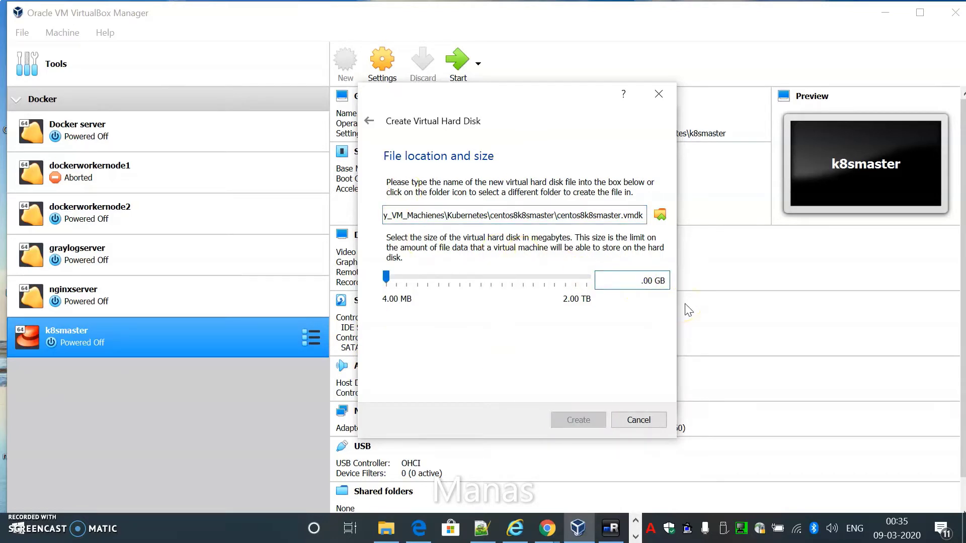
text(16)
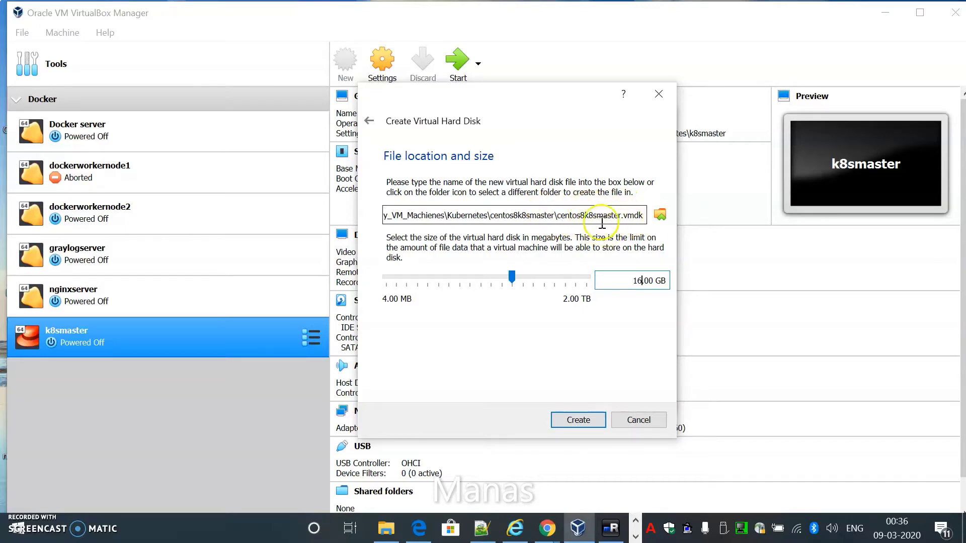
click(579, 422)
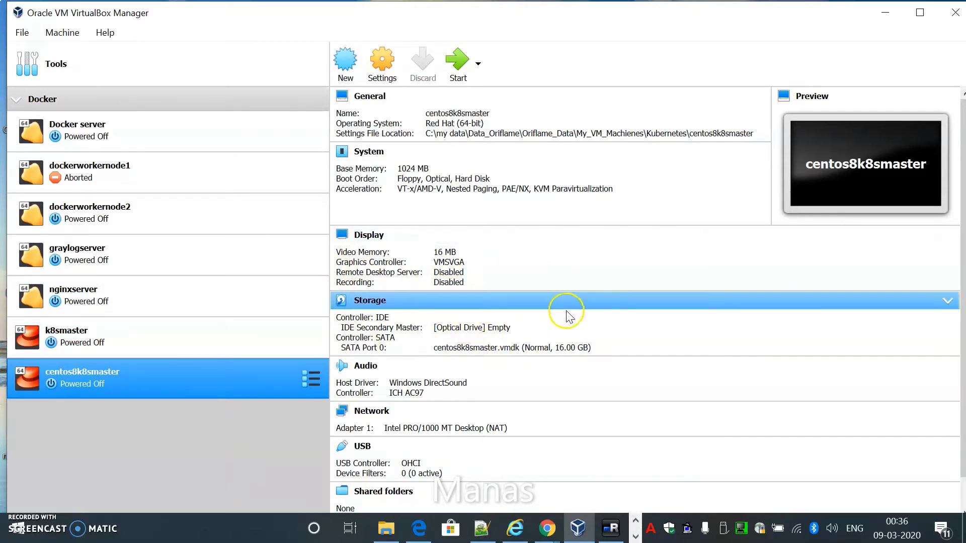
Step: Switch Adapter 1 from NAT to Bridged Adapter on the Intel Dual Band Wireless-AC 8260
click(536, 346)
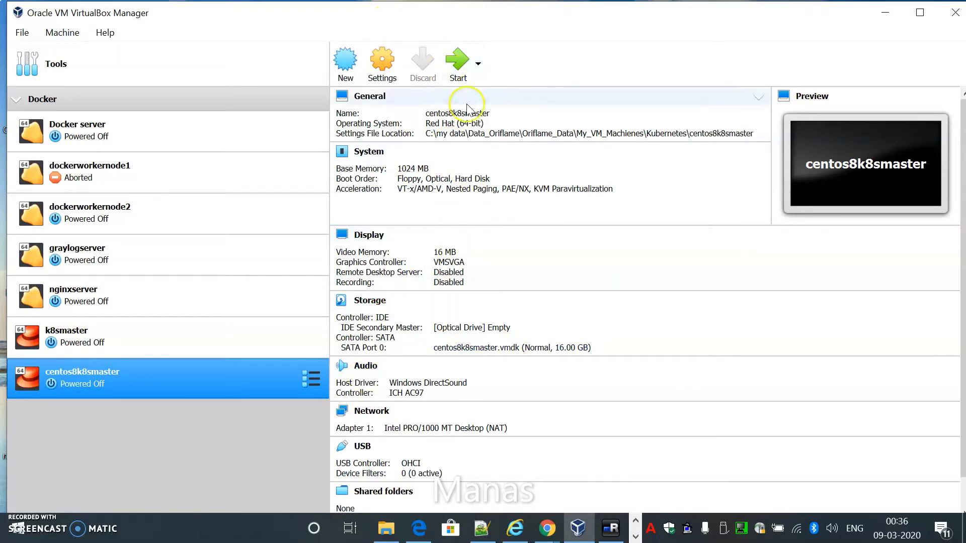
click(385, 75)
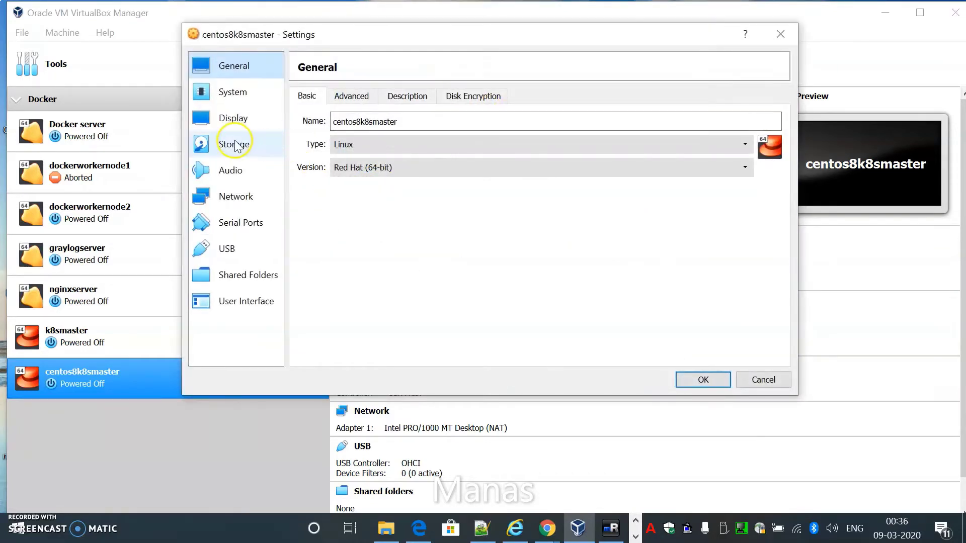
click(256, 201)
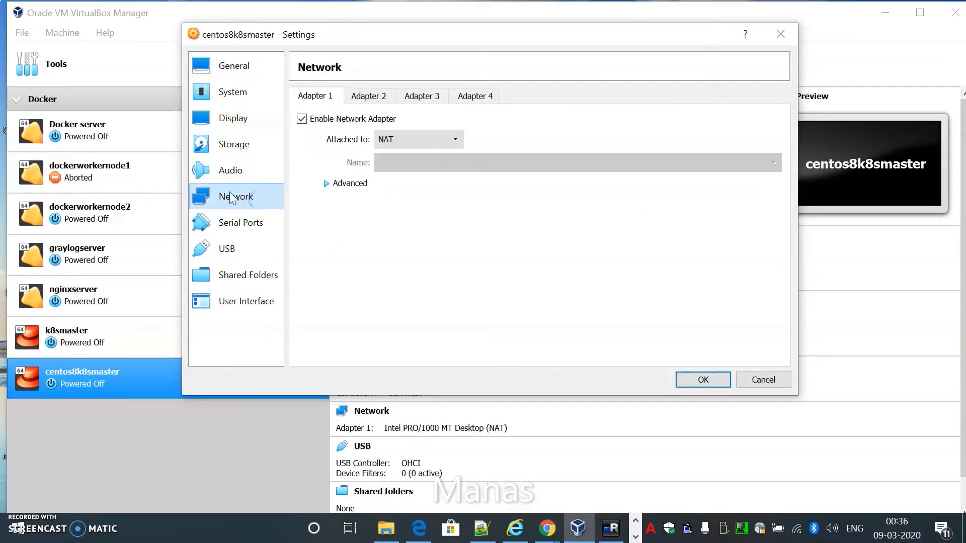
click(410, 138)
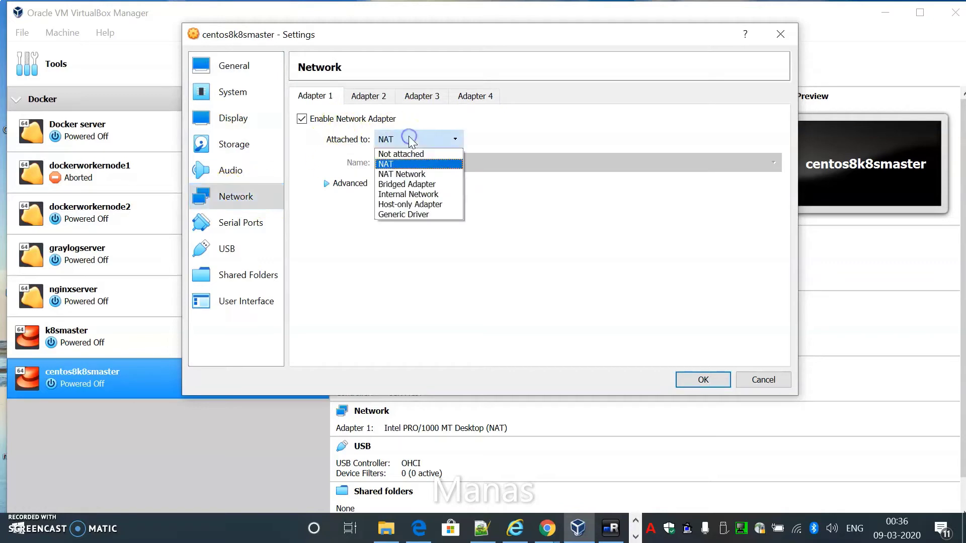
click(410, 184)
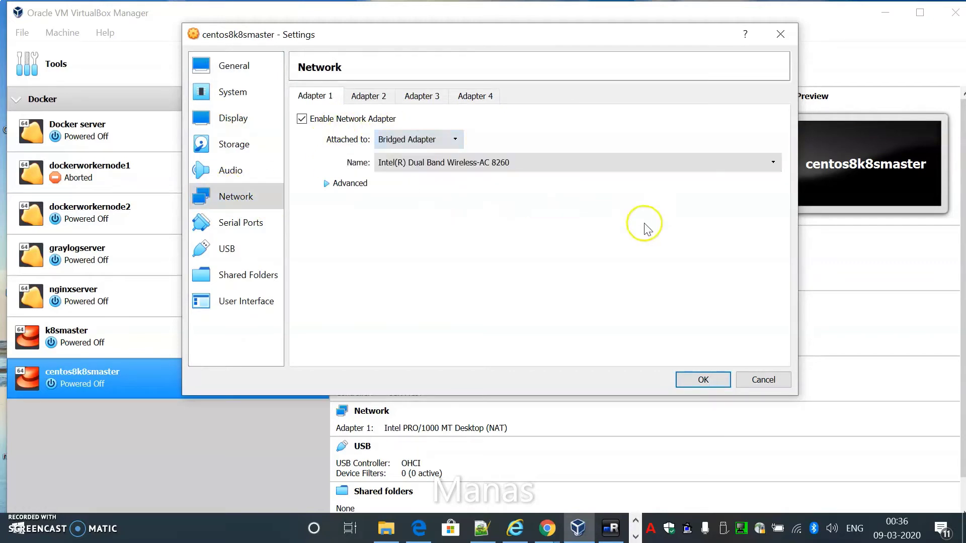
click(702, 380)
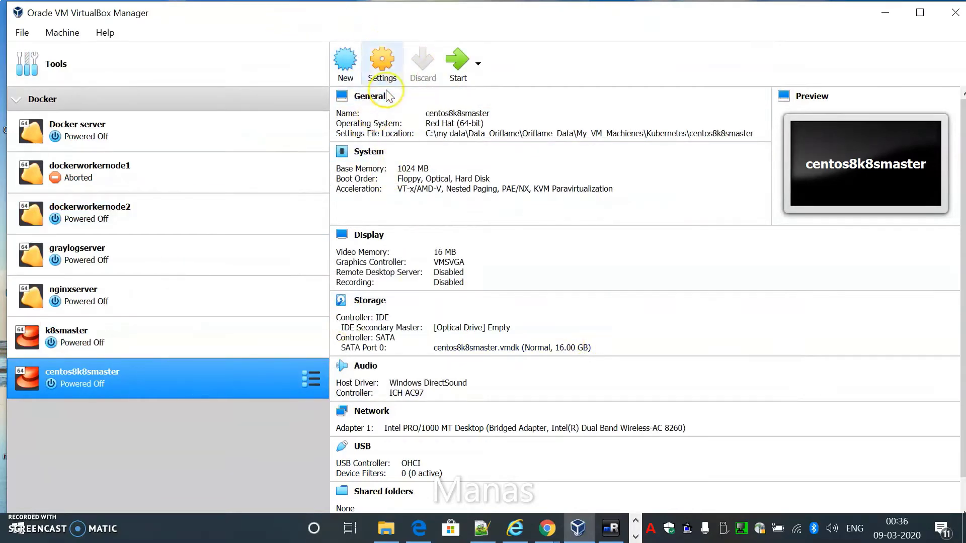
Step: In Storage settings, select the empty optical drive and browse for a disk image file
click(382, 71)
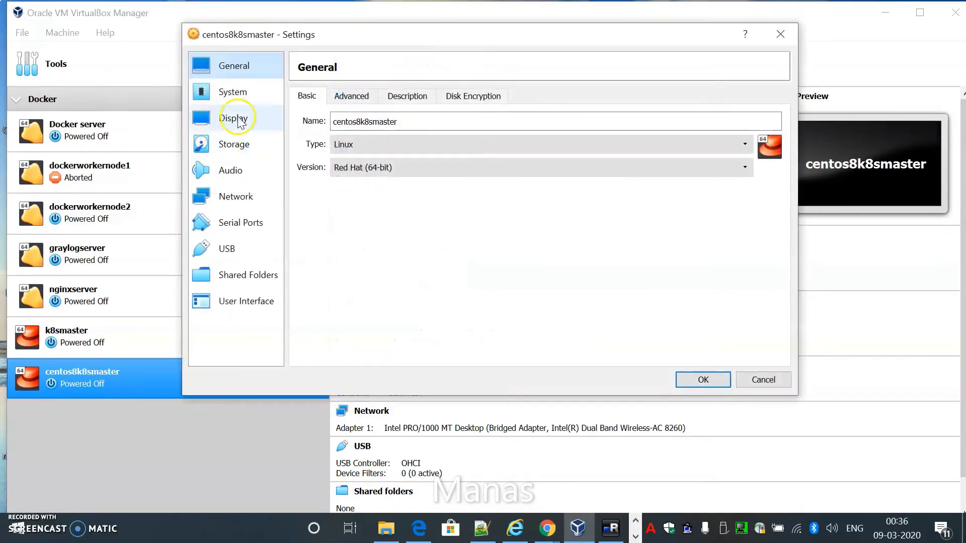
click(240, 144)
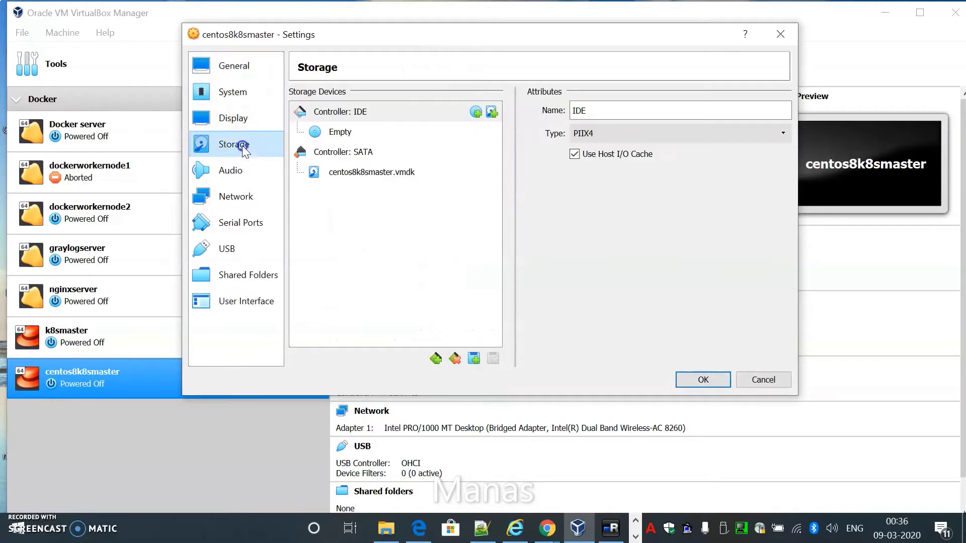
click(346, 134)
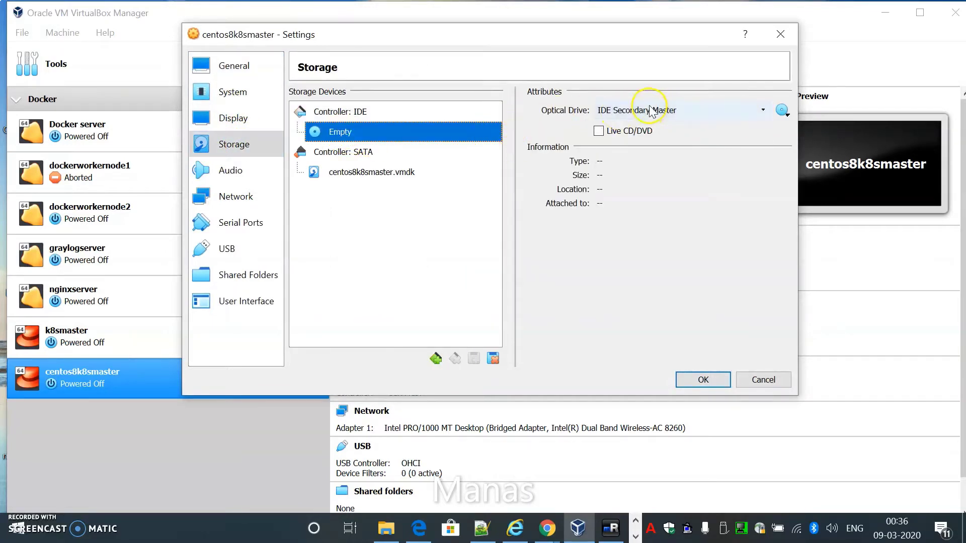
click(781, 110)
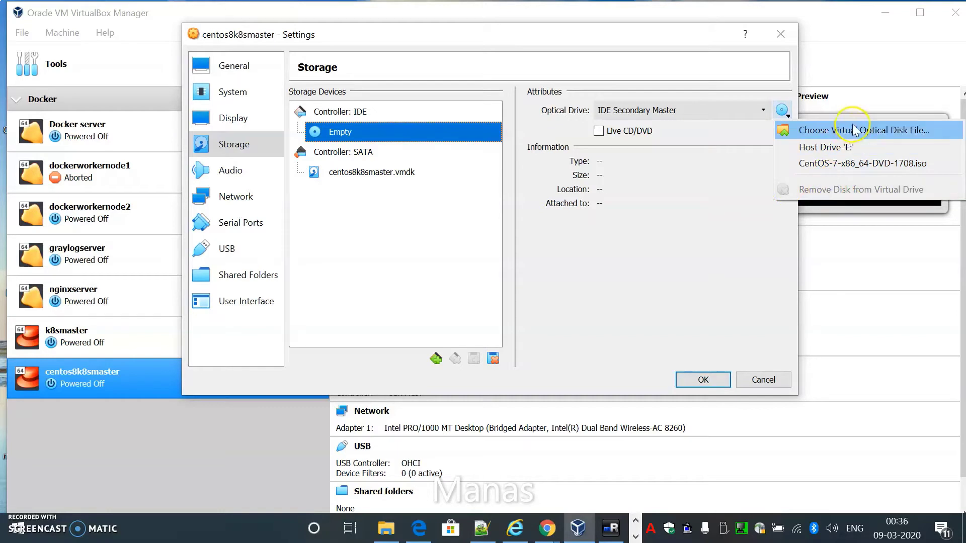
click(803, 129)
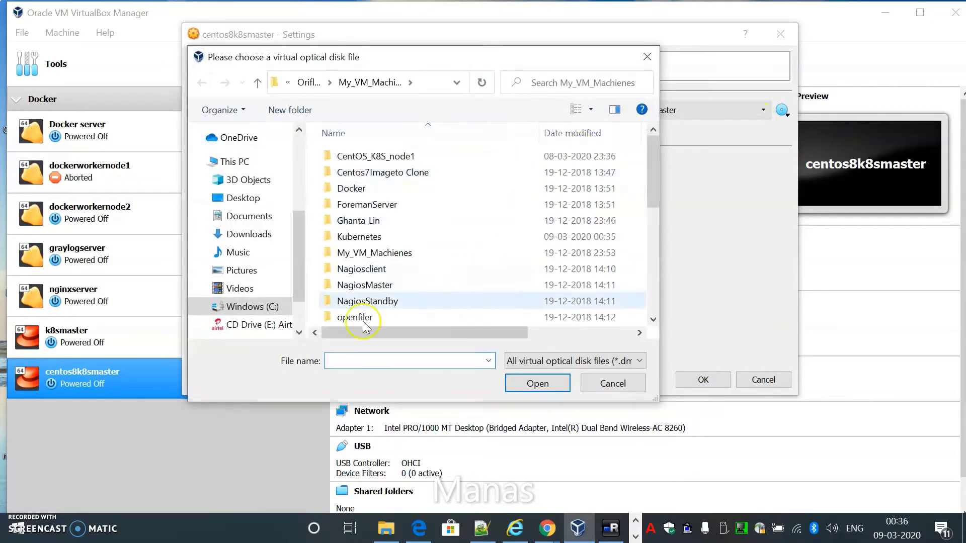
Step: Go to the Downloads folder and search it with the pattern *.i
click(372, 365)
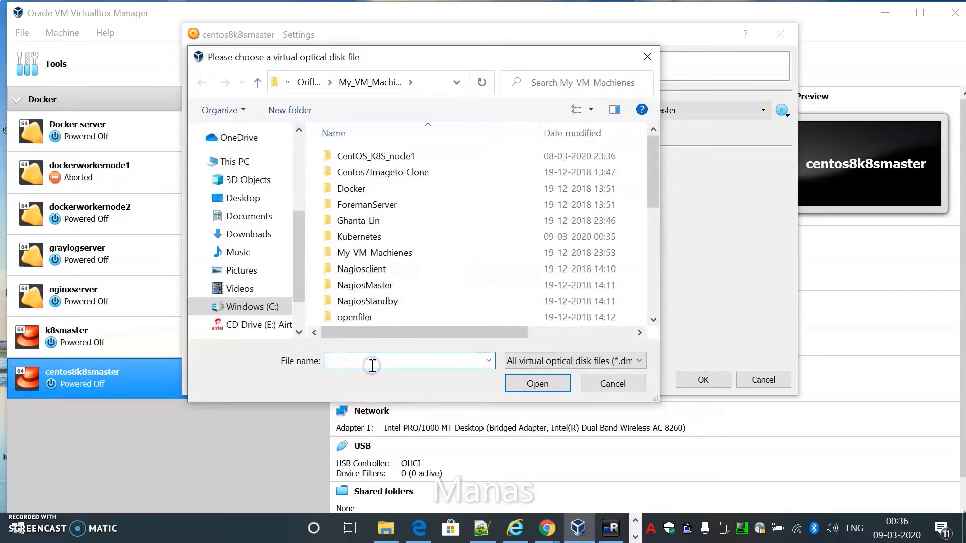
key(ctrl+v)
key(Return)
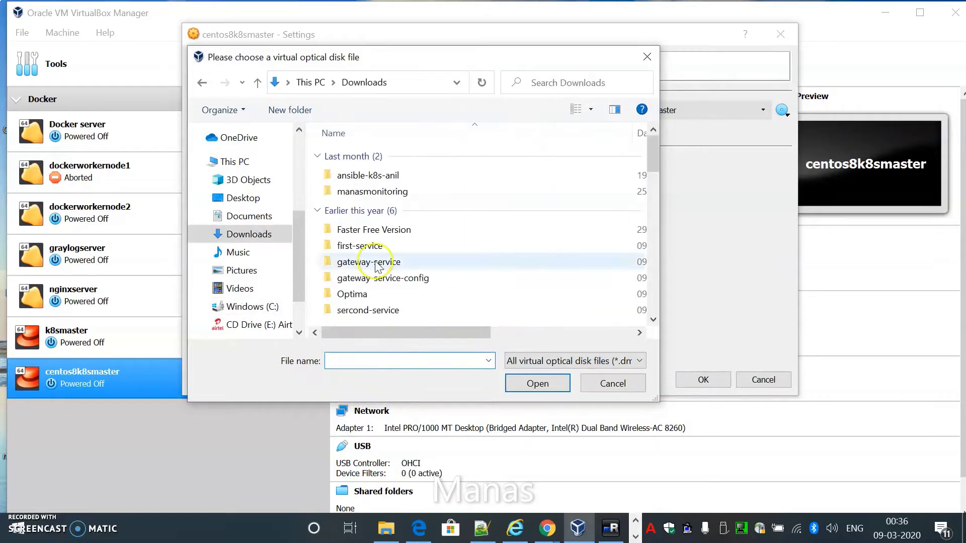
scroll(387, 171, down, 6)
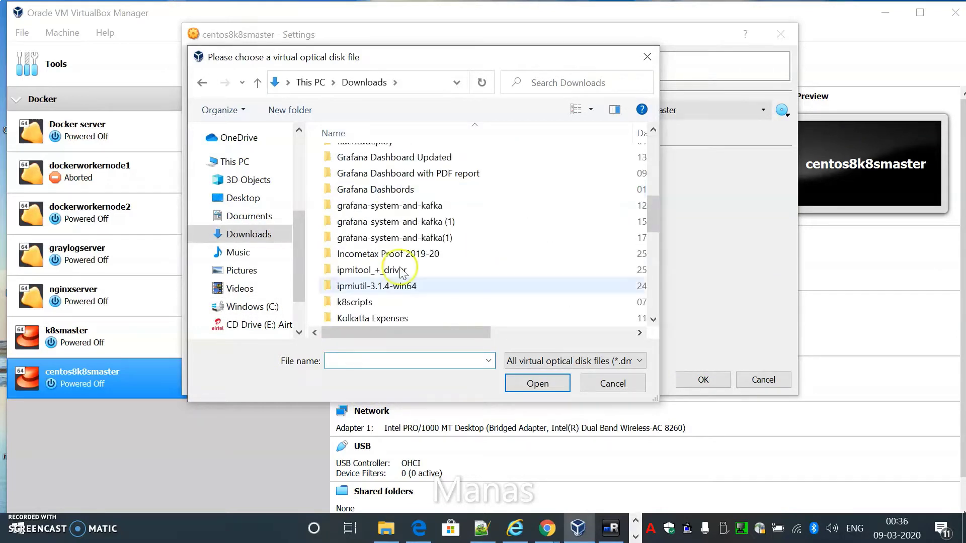
click(546, 84)
text(*)
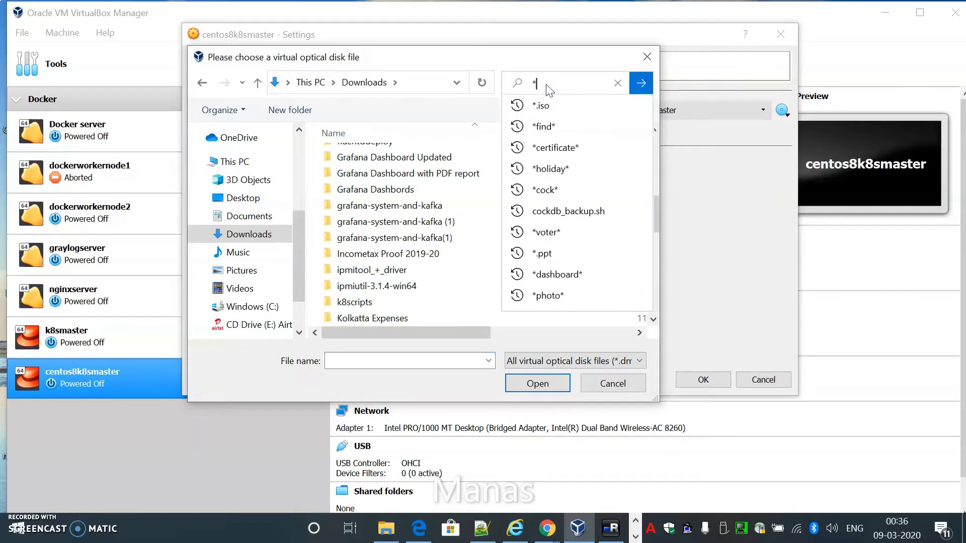
text(.)
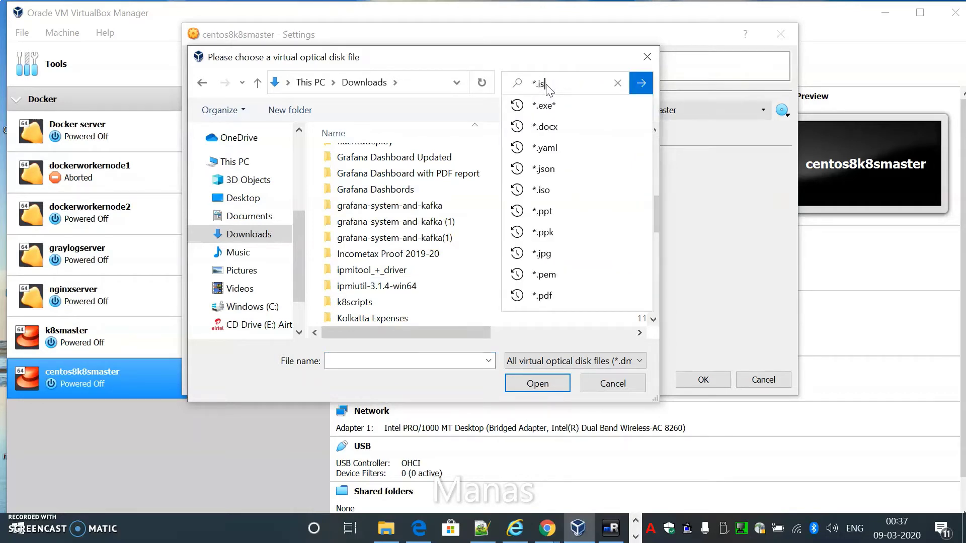
text(is)
key(BackSpace)
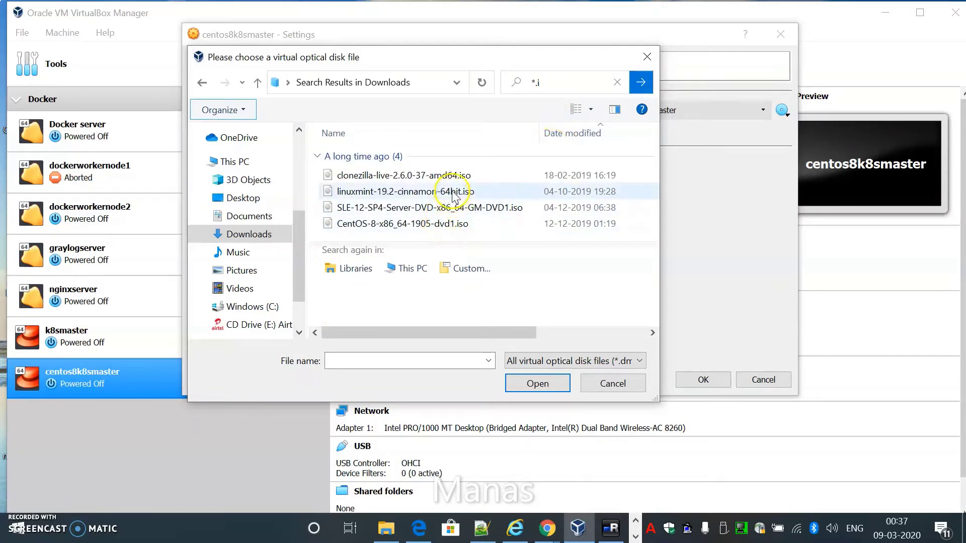
Step: Load CentOS-8-x86_64-1905-dvd1.iso as a Live CD/DVD and save the settings
double_click(376, 223)
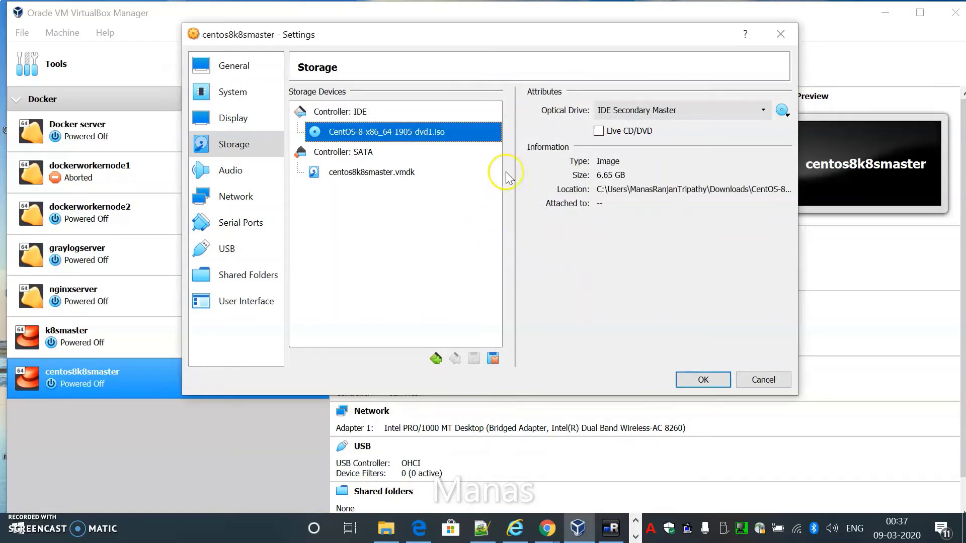
click(638, 131)
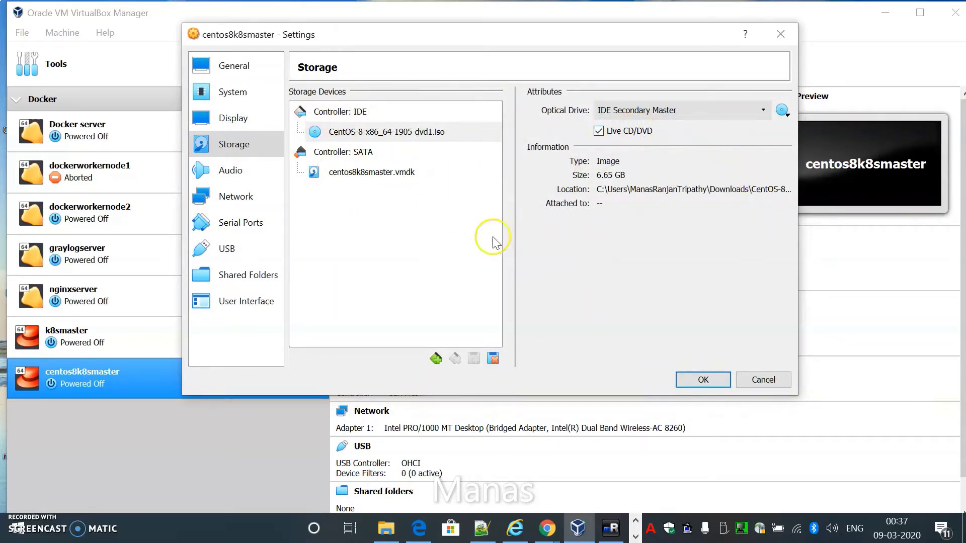
click(704, 380)
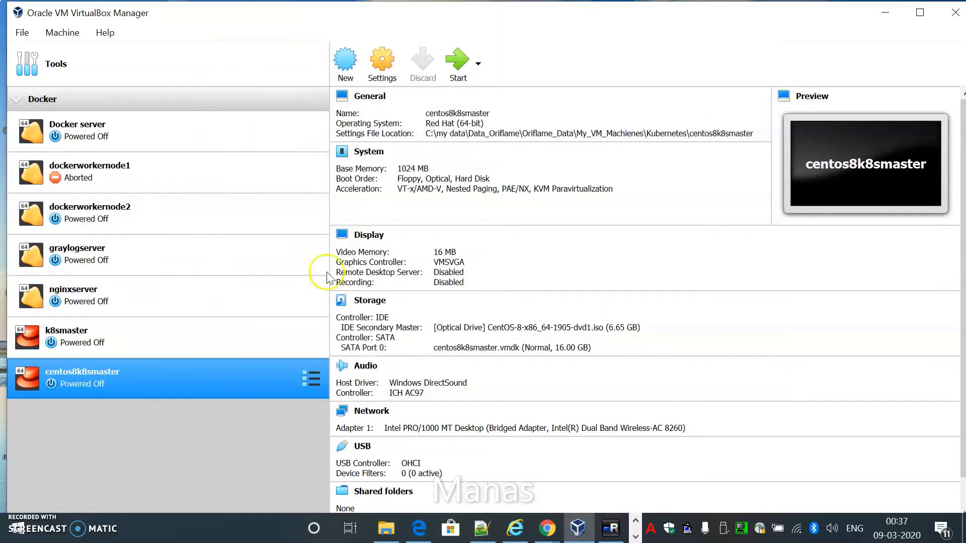
Step: Start centos8k8smaster and boot the Install CentOS Linux 8.0.1905 entry, dismissing both notices
click(455, 63)
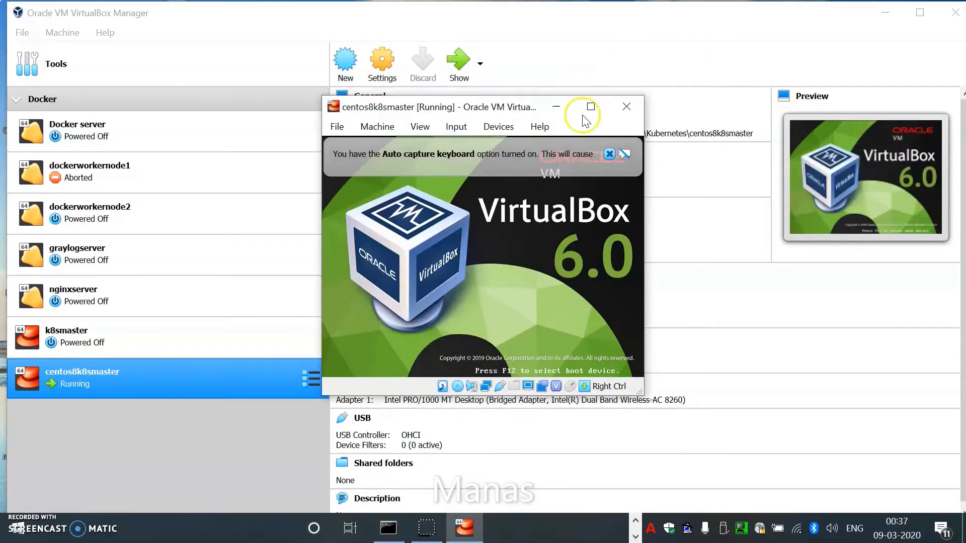
mouse_move(608, 156)
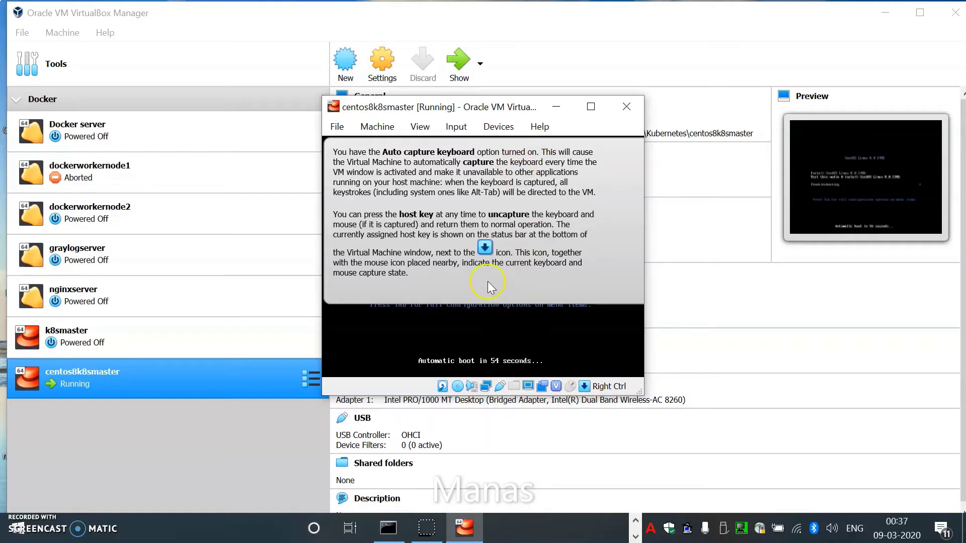
click(523, 280)
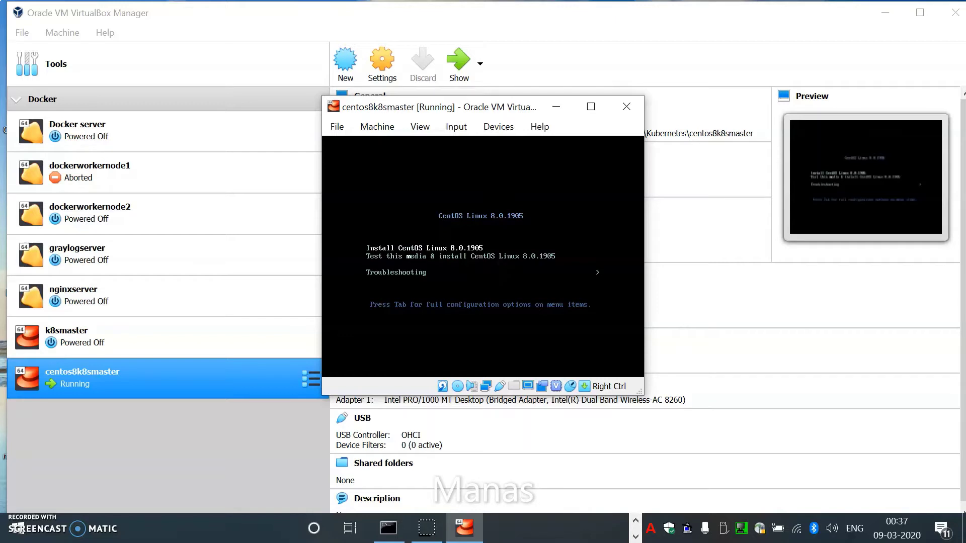
key(Return)
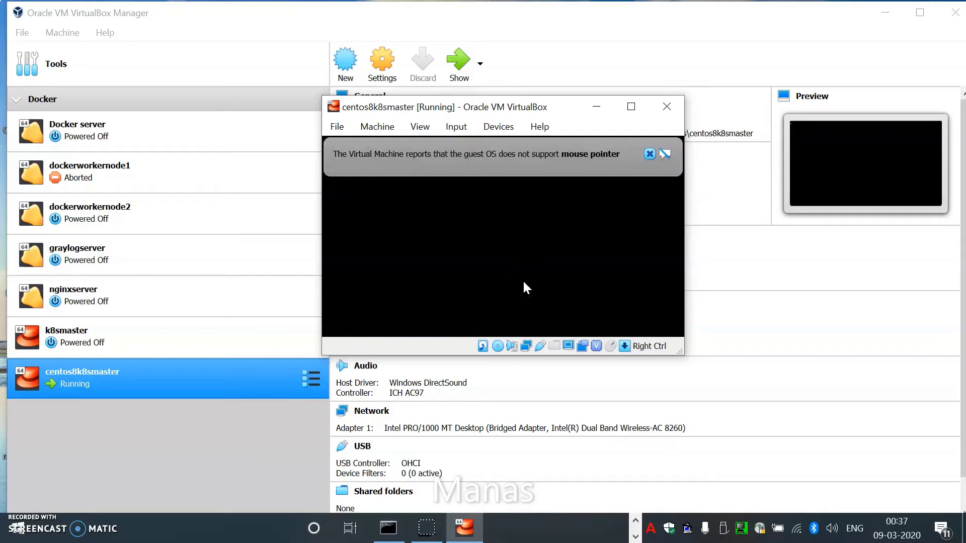
click(649, 154)
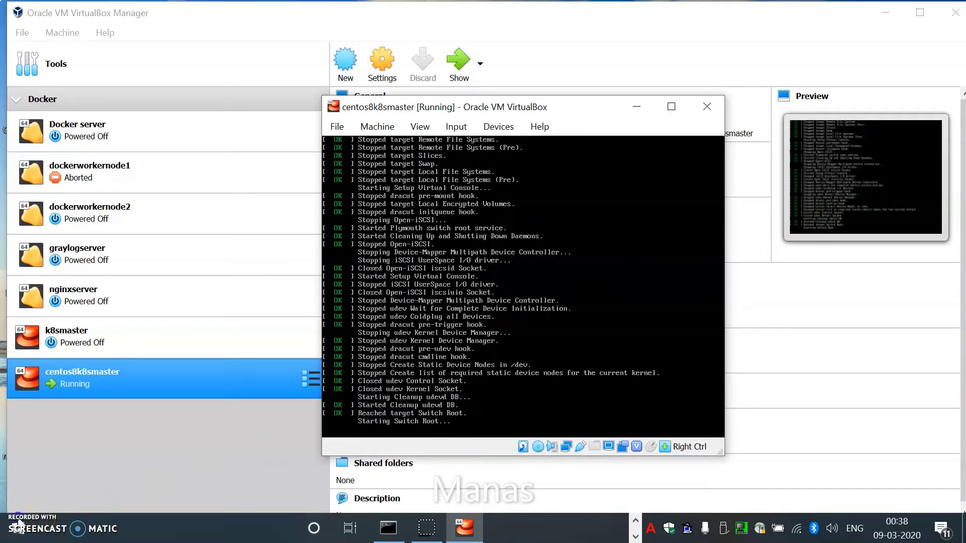
Step: Continue with English (United States) as the installer language to the installation summary
click(692, 397)
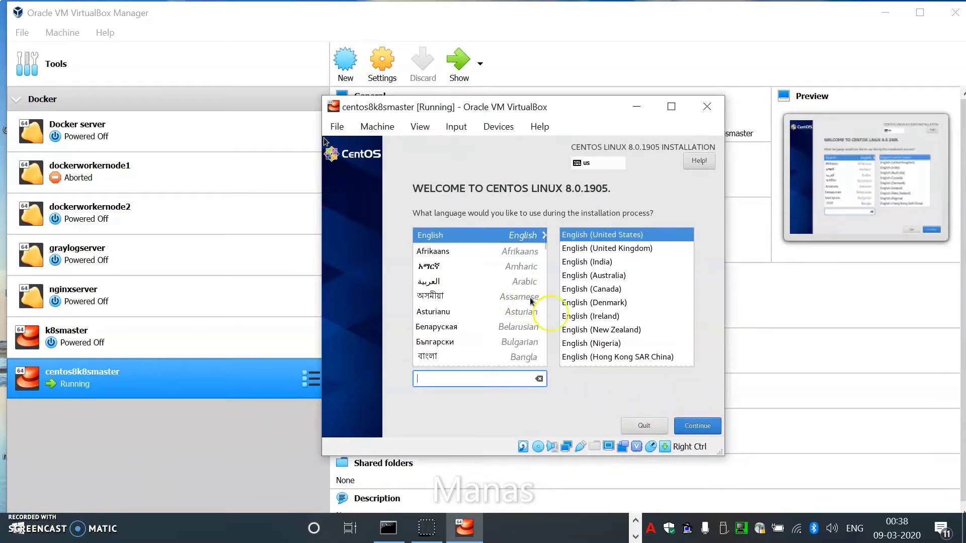
click(691, 425)
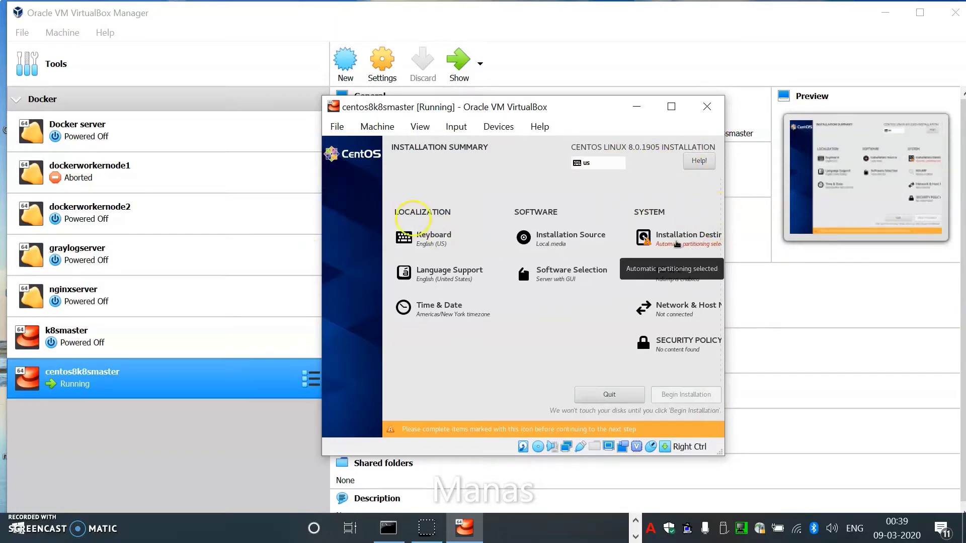
click(674, 244)
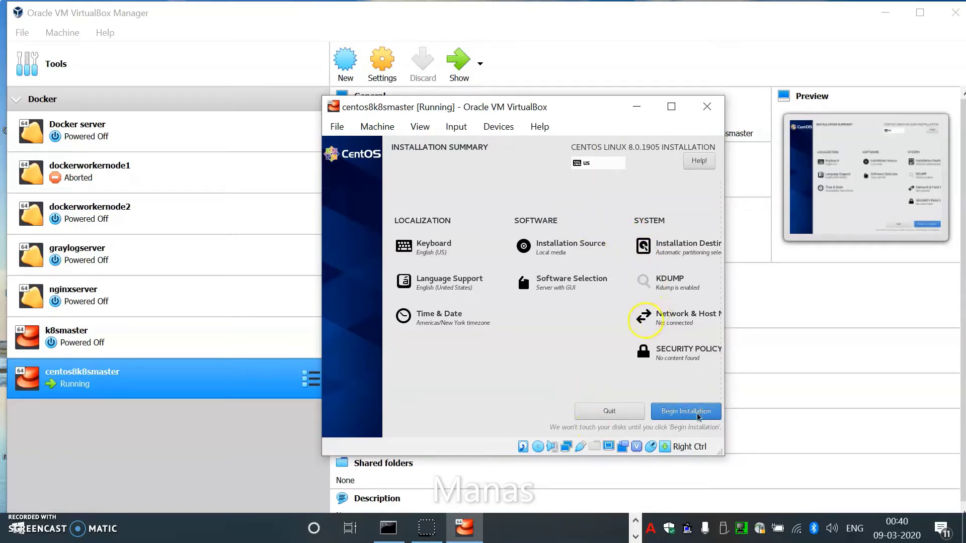
Step: Begin installing CentOS on the 16 GiB disk with automatic partitioning
click(697, 416)
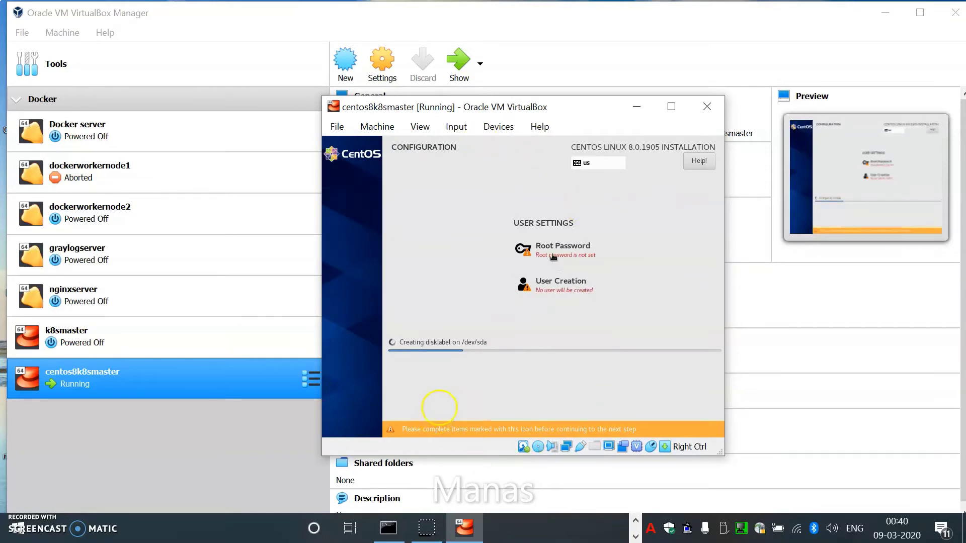
Step: Set the root password, entering it in both password fields
click(579, 247)
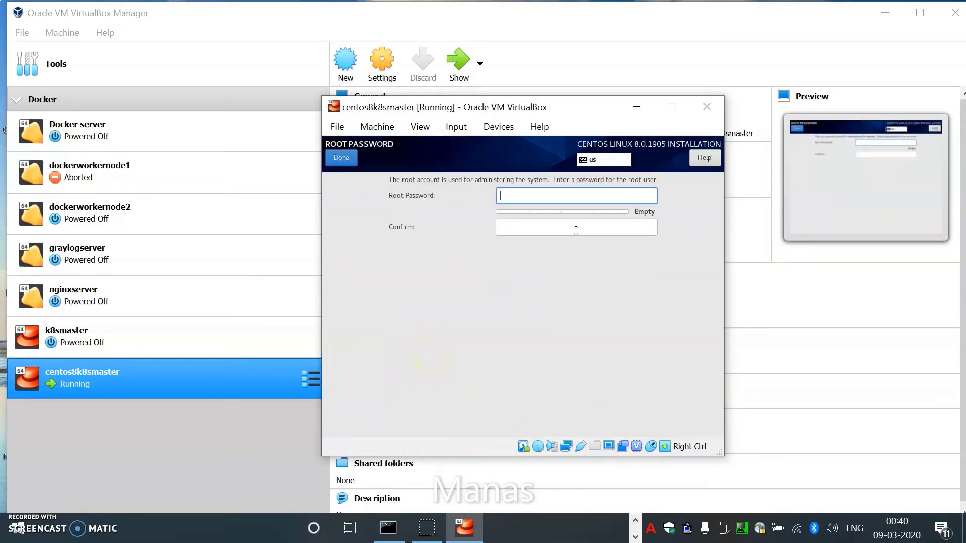
text(root@)
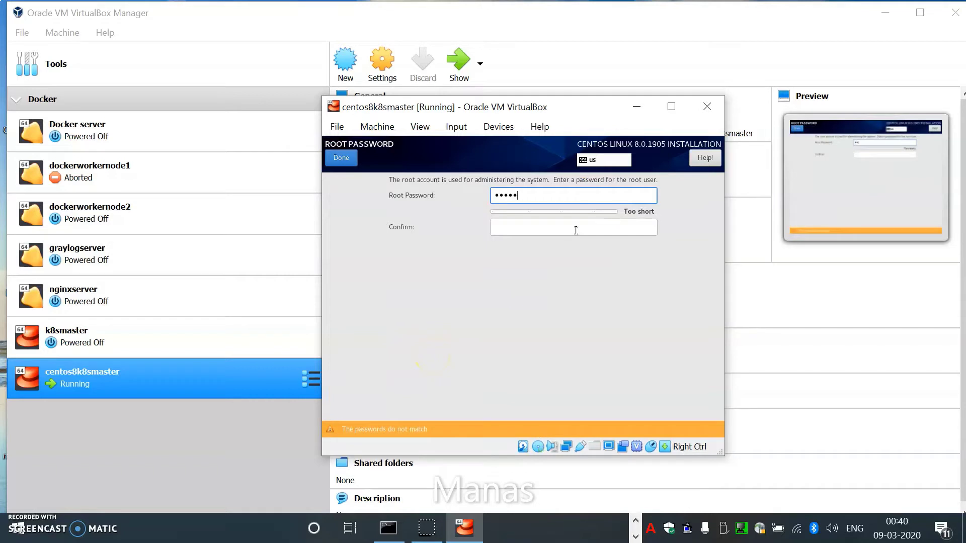
text(123)
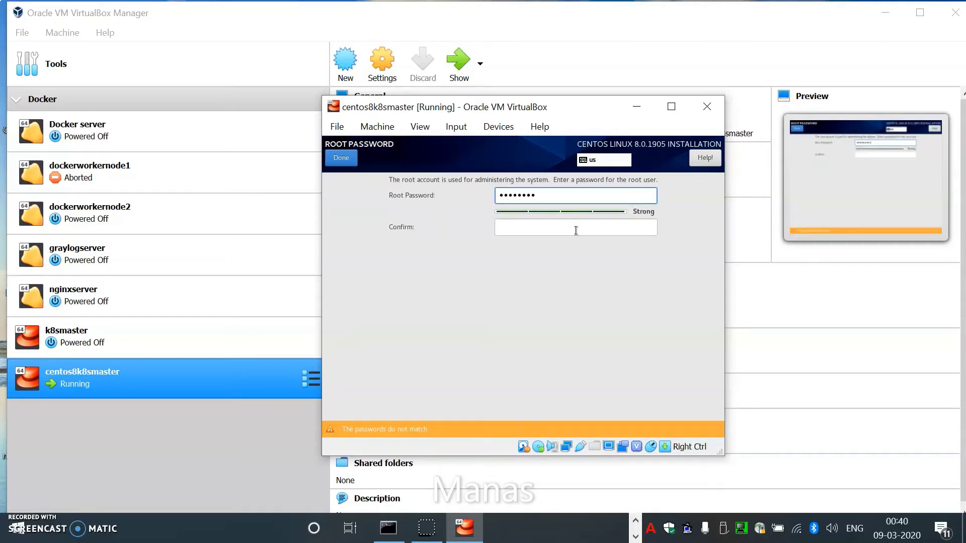
click(576, 231)
text(root@123)
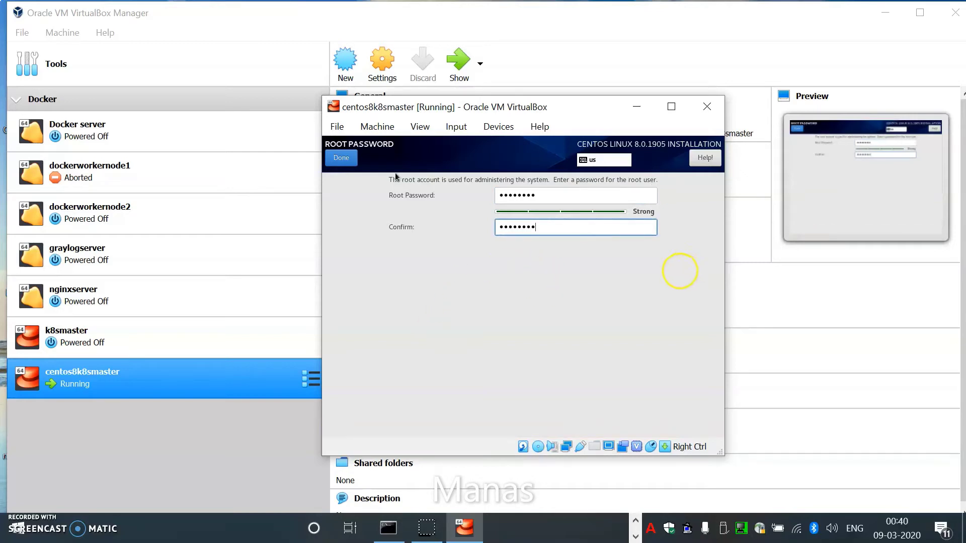
key(Return)
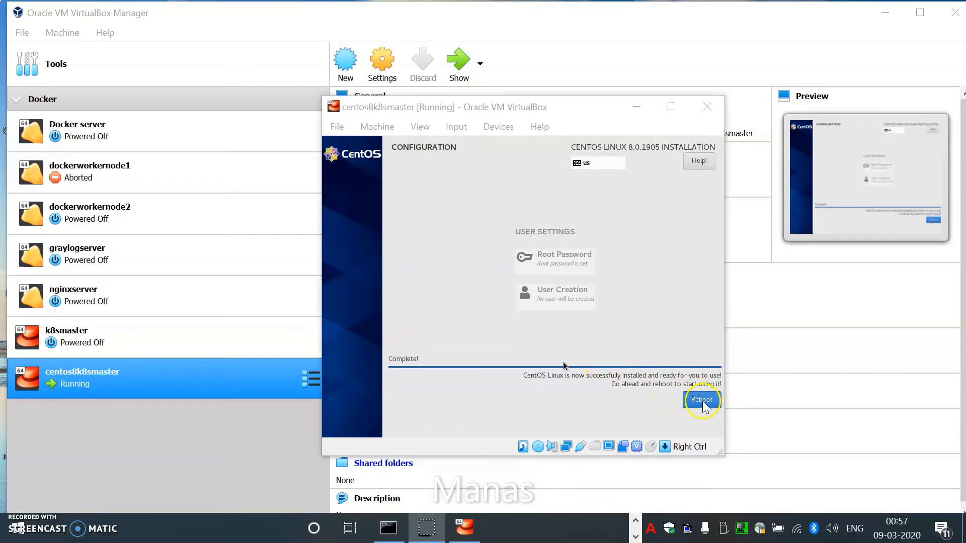
Step: Reboot the VM into the installed CentOS 8 and dismiss the mouse-integration notice
click(723, 402)
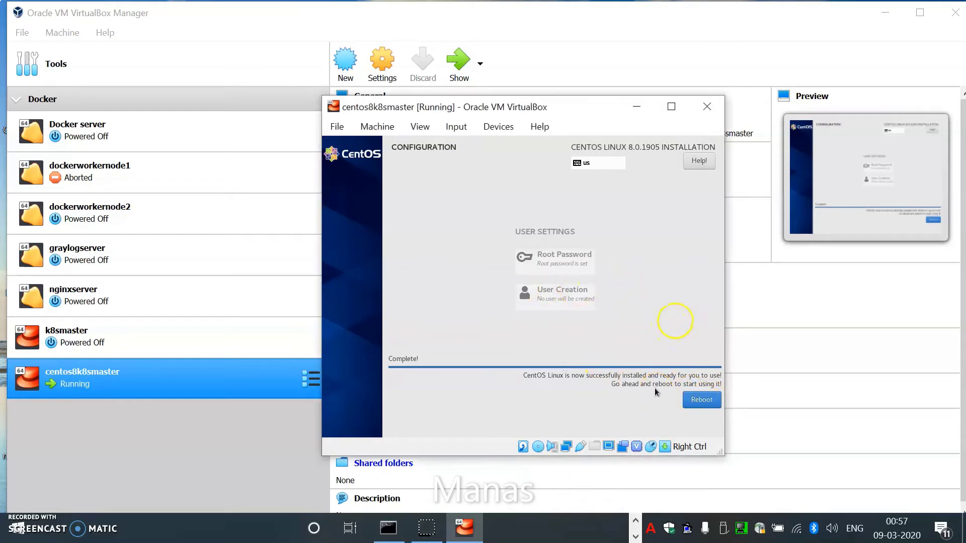
click(699, 400)
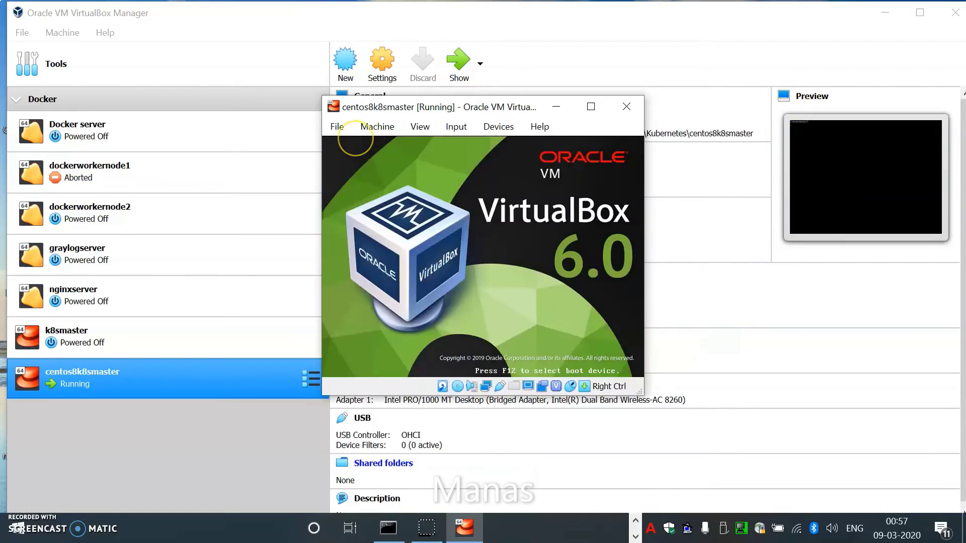
click(355, 140)
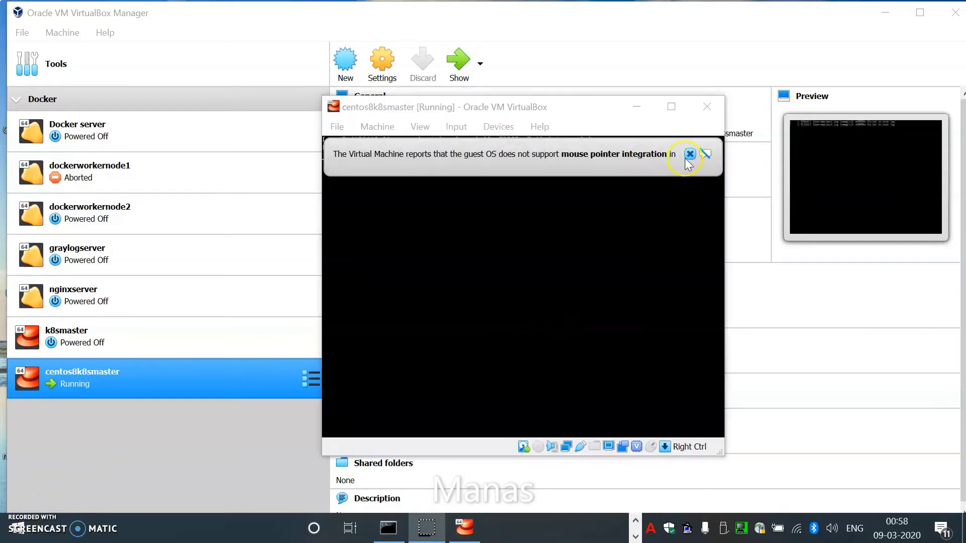
click(689, 154)
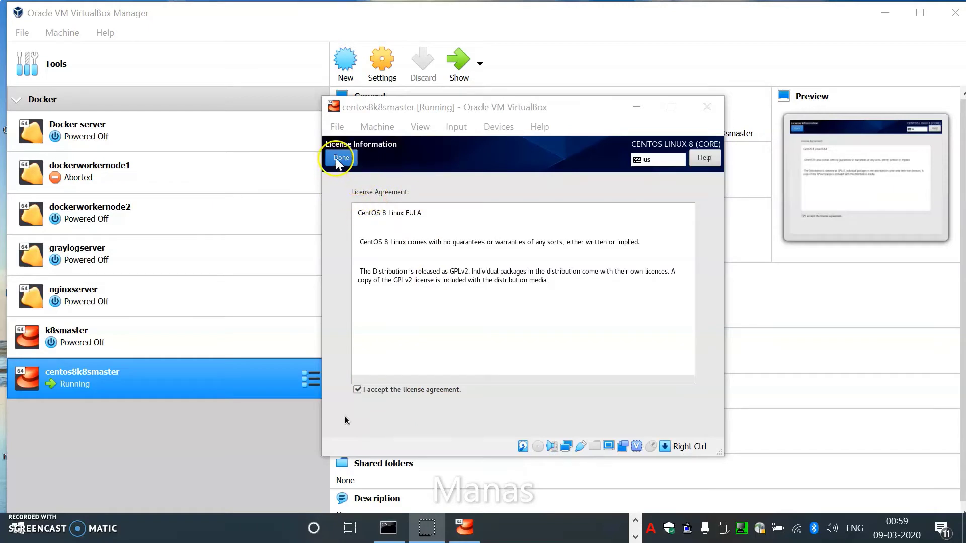
Step: Accept the CentOS license, skip user creation, and finish the initial configuration
click(336, 160)
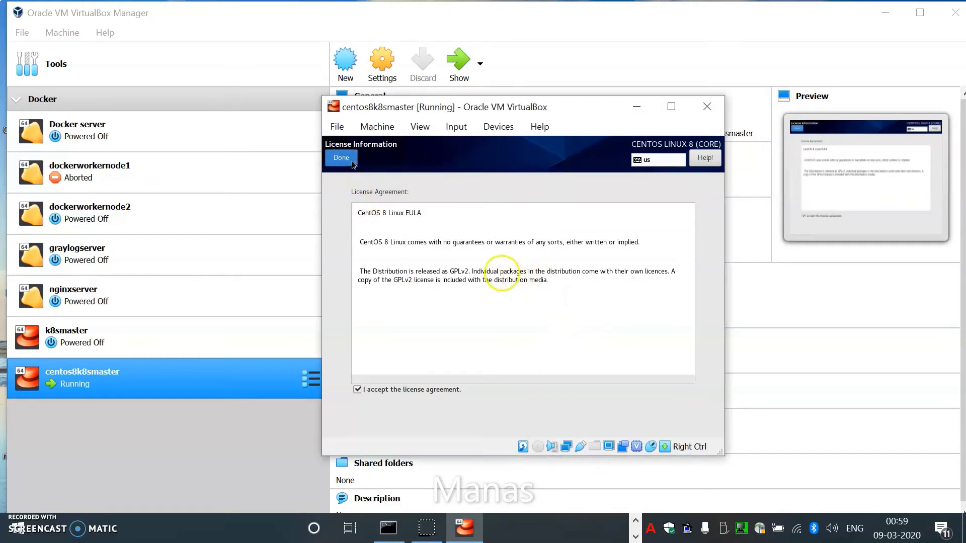
click(351, 160)
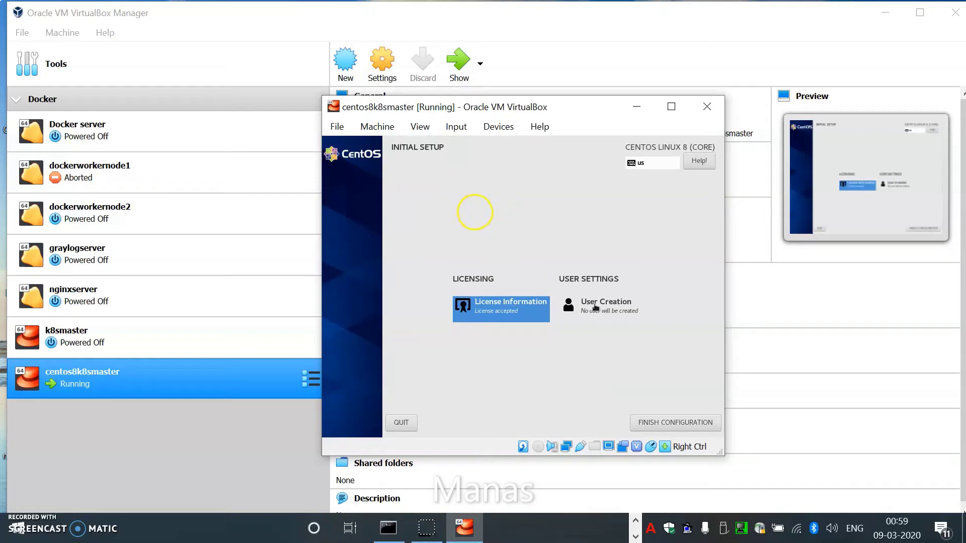
click(590, 299)
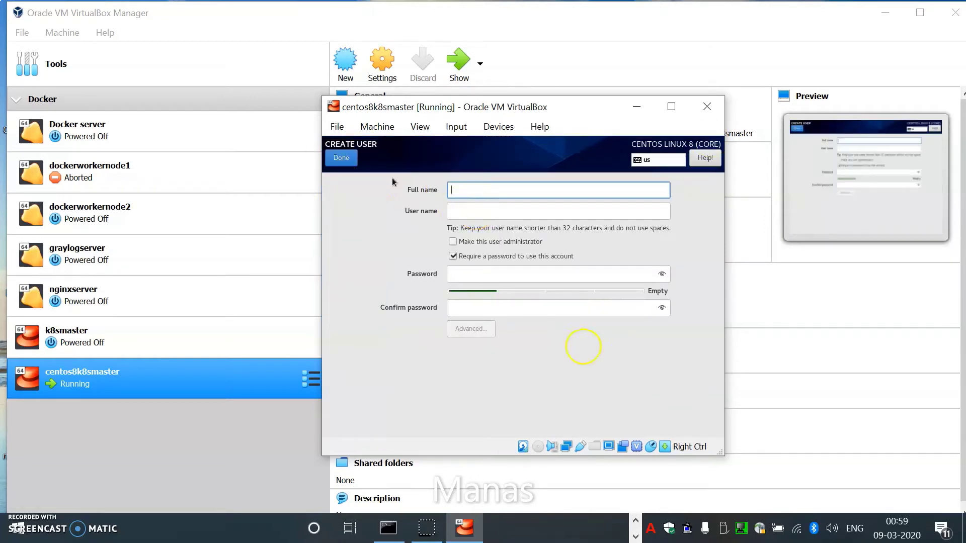
click(341, 157)
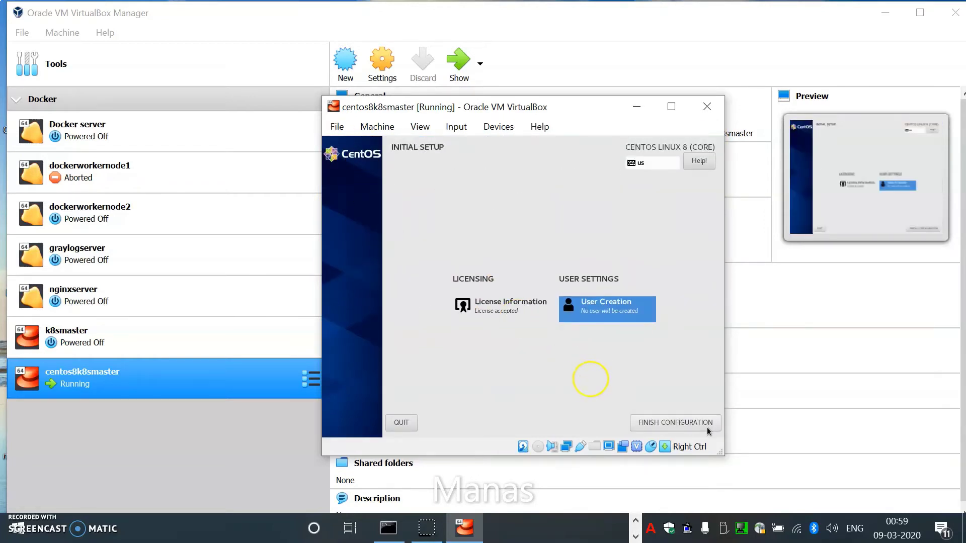
click(656, 419)
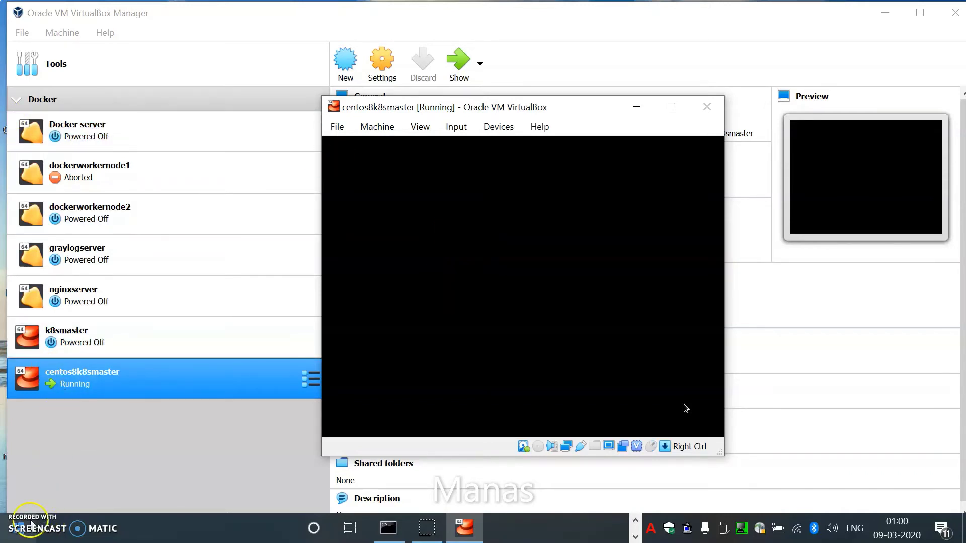
Step: Restore the centos8k8smaster VM window from the taskbar to show the CentOS Welcome screen
click(17, 528)
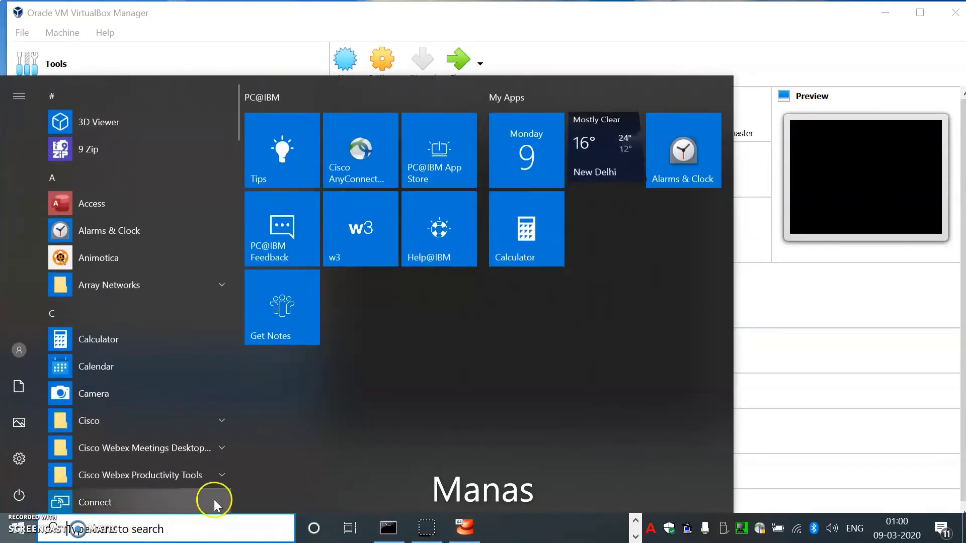
click(635, 19)
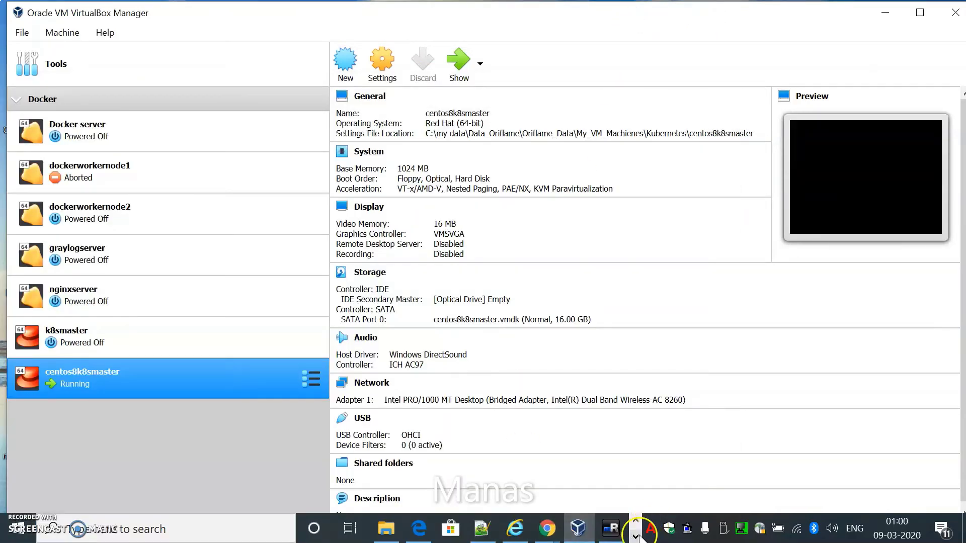
click(464, 533)
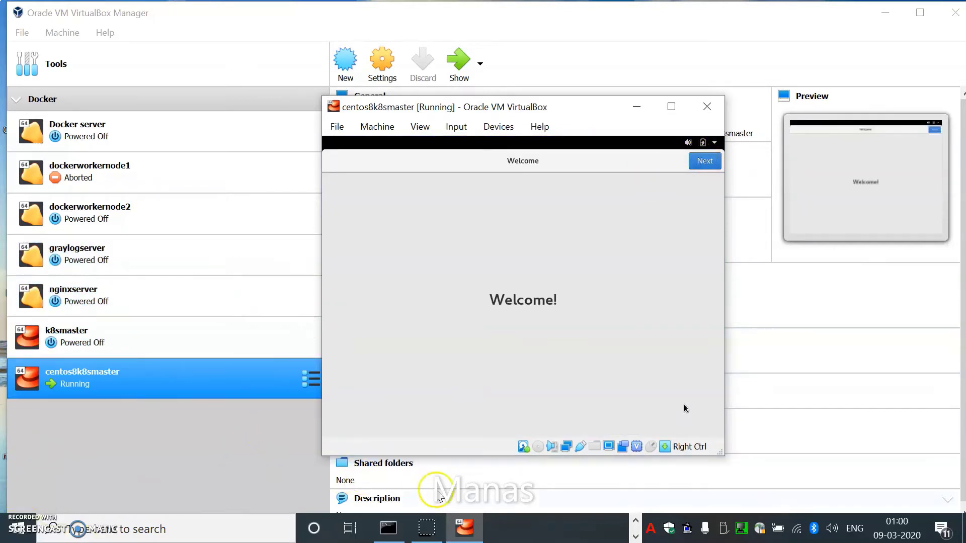
Step: Move past the Welcome and Privacy pages and skip connecting online accounts
click(426, 534)
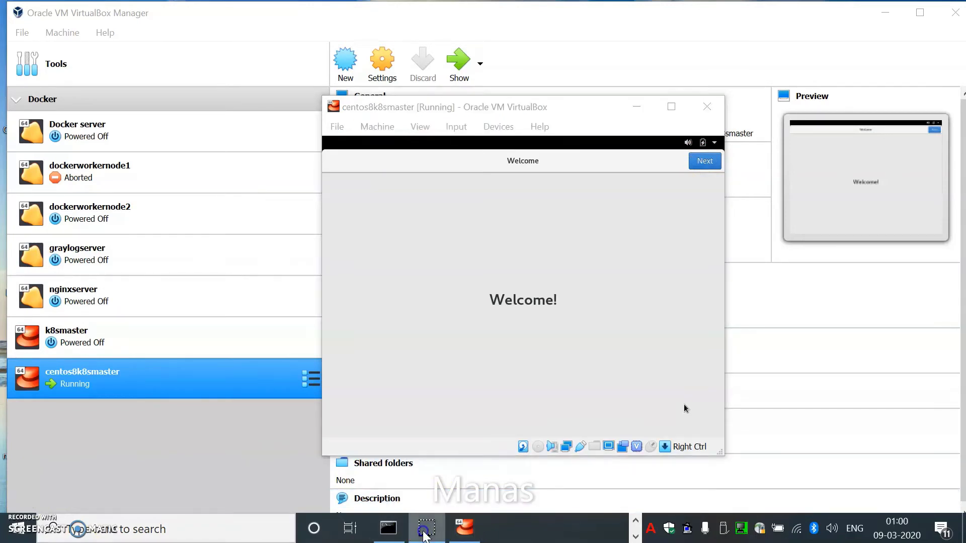
click(523, 290)
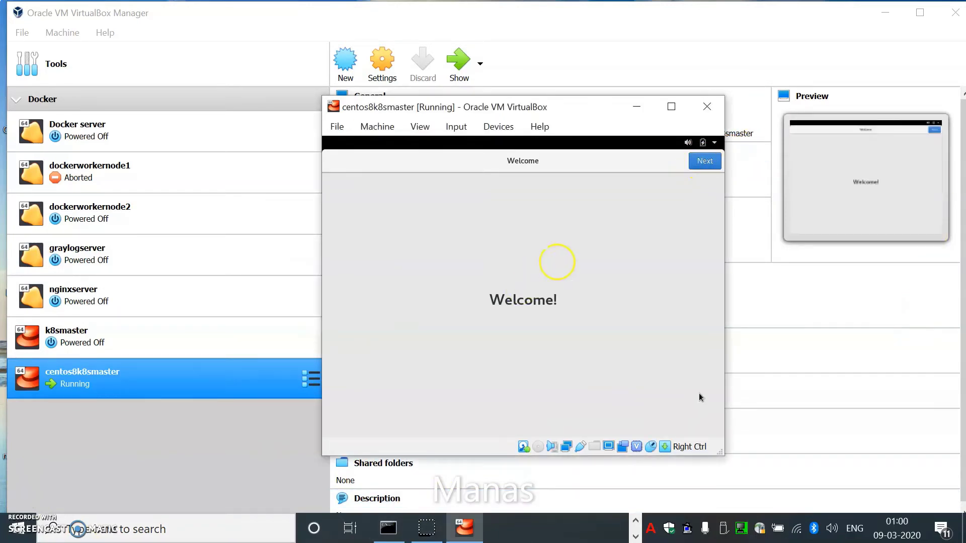
click(704, 161)
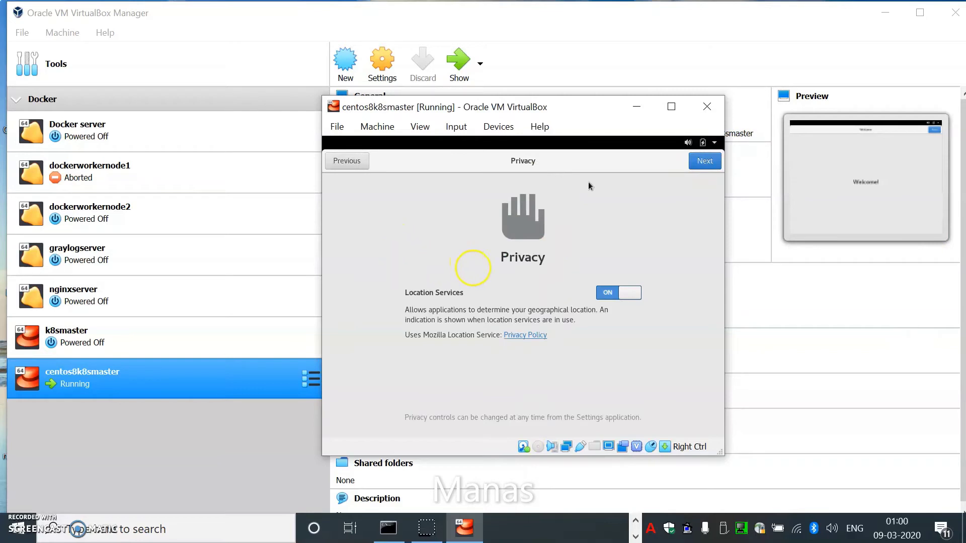
click(694, 166)
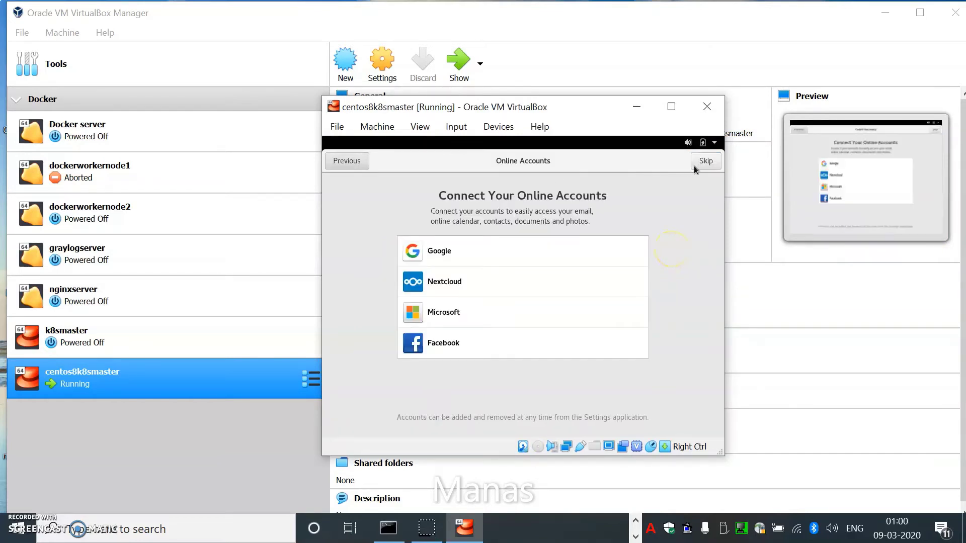
click(696, 166)
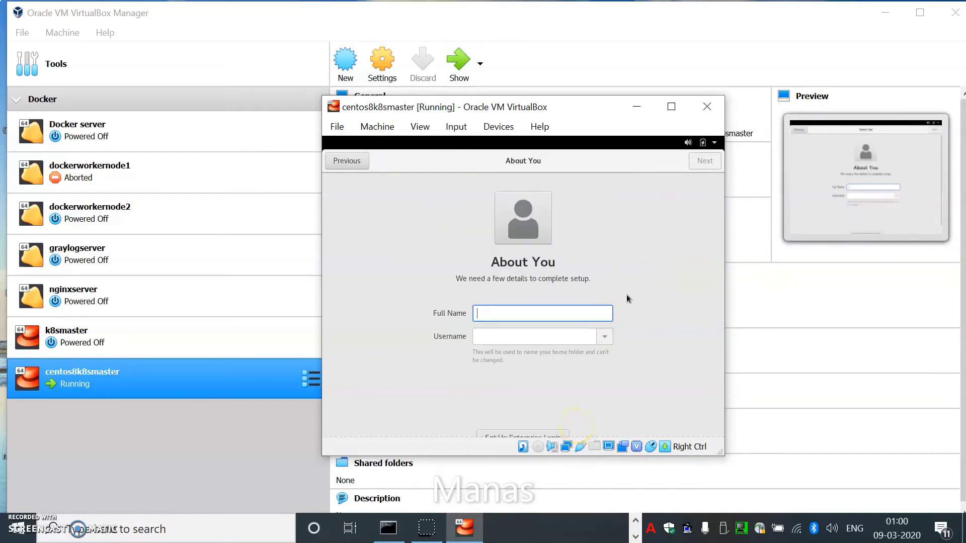
Step: Enter the user's full name, correcting typos, and accept the suggested username
text(Man)
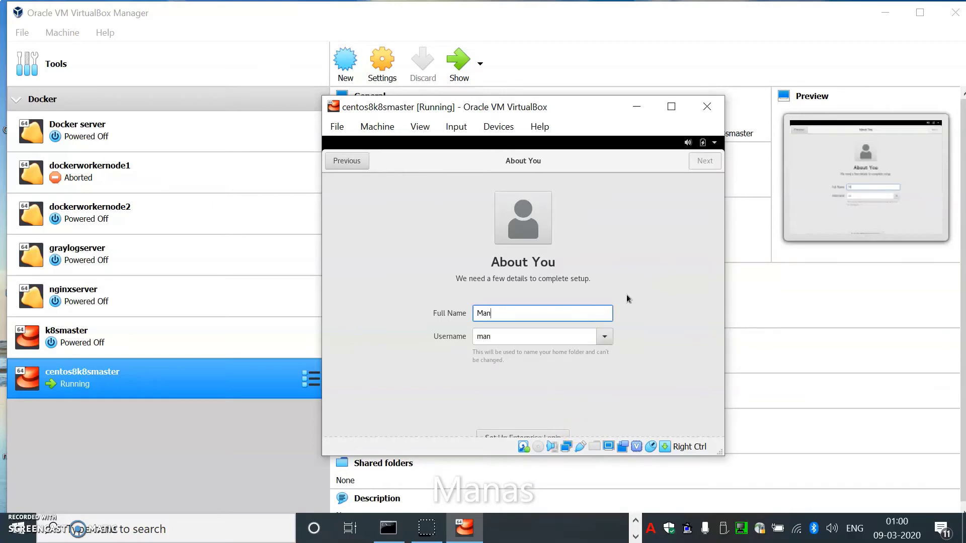
text(asR)
key(BackSpace)
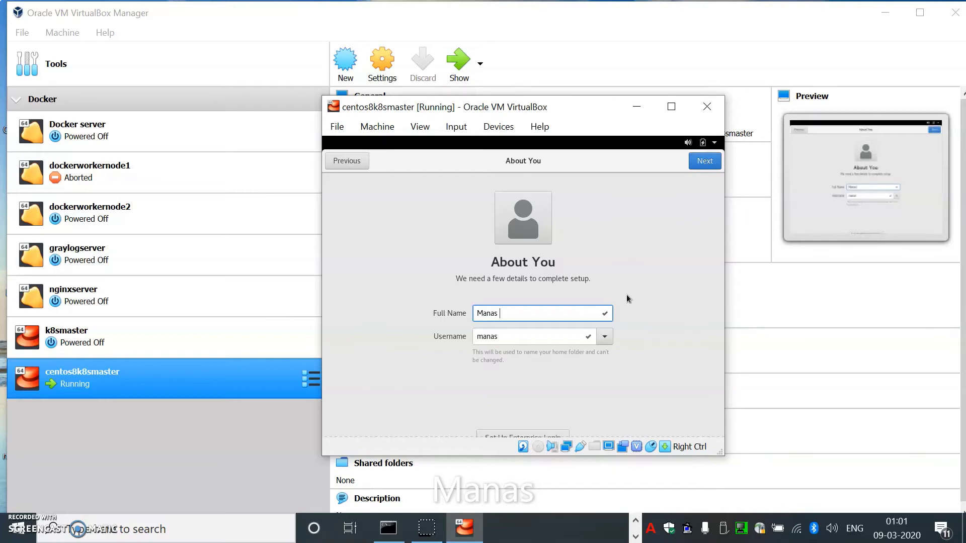
text(Ranjan Tr)
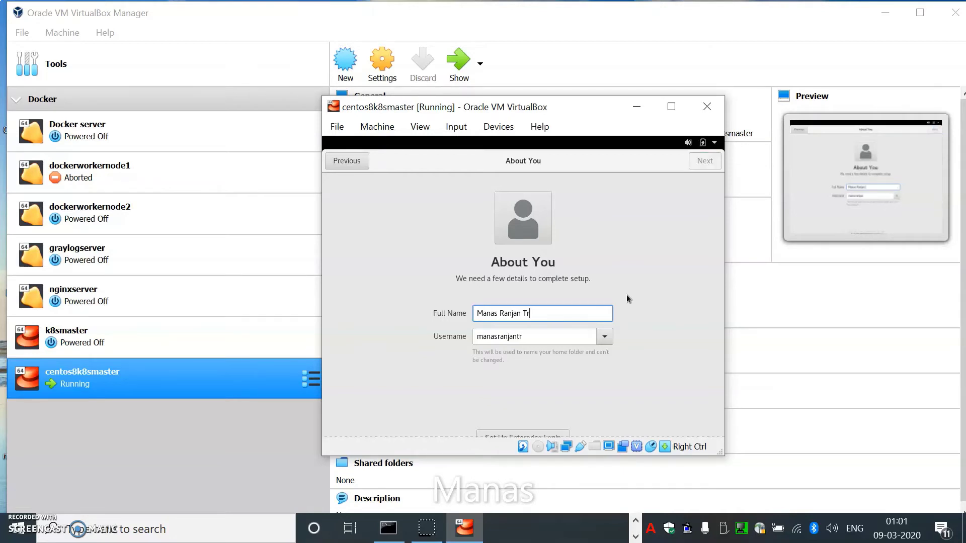
text(ipathy)
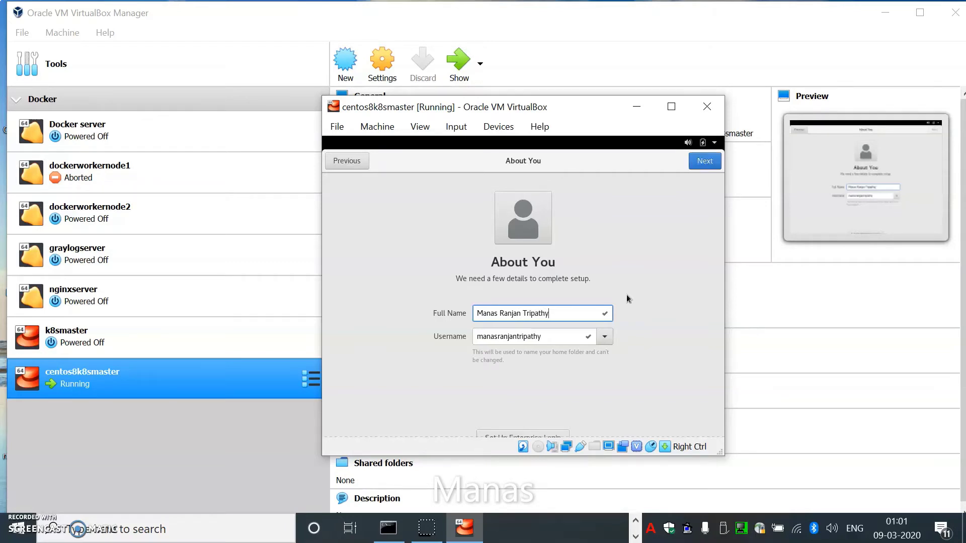
key(Return)
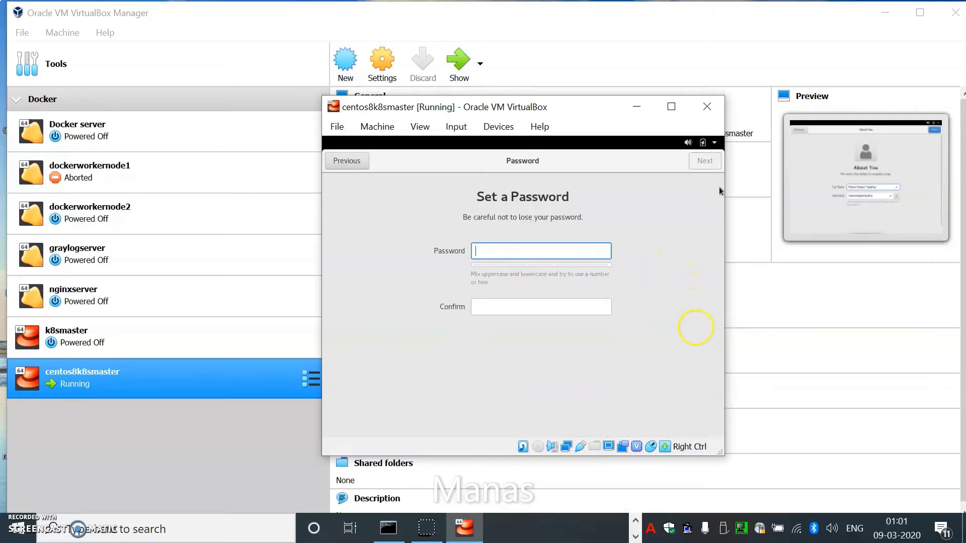
Step: Set and confirm the account password, then continue to the ready-to-go page
text(•••••••)
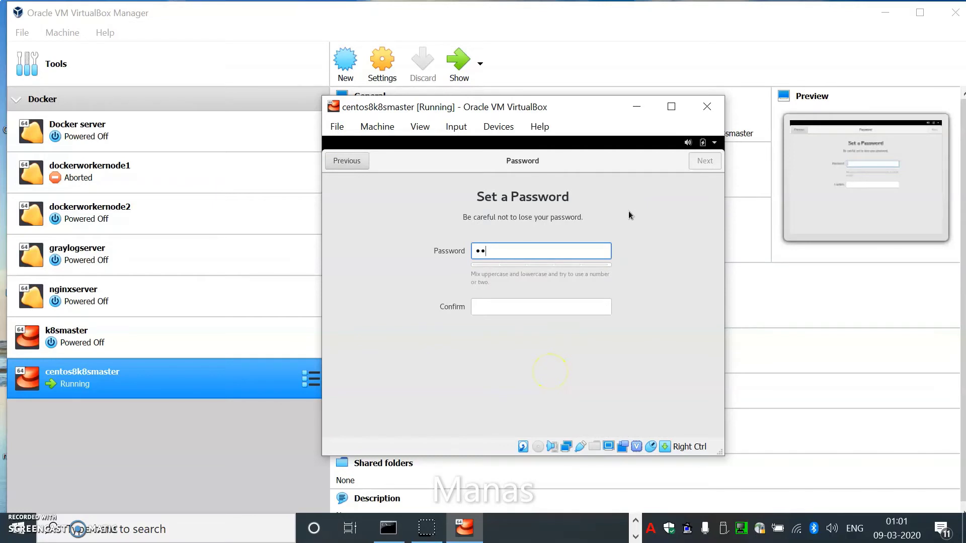
text(•)
key(Tab)
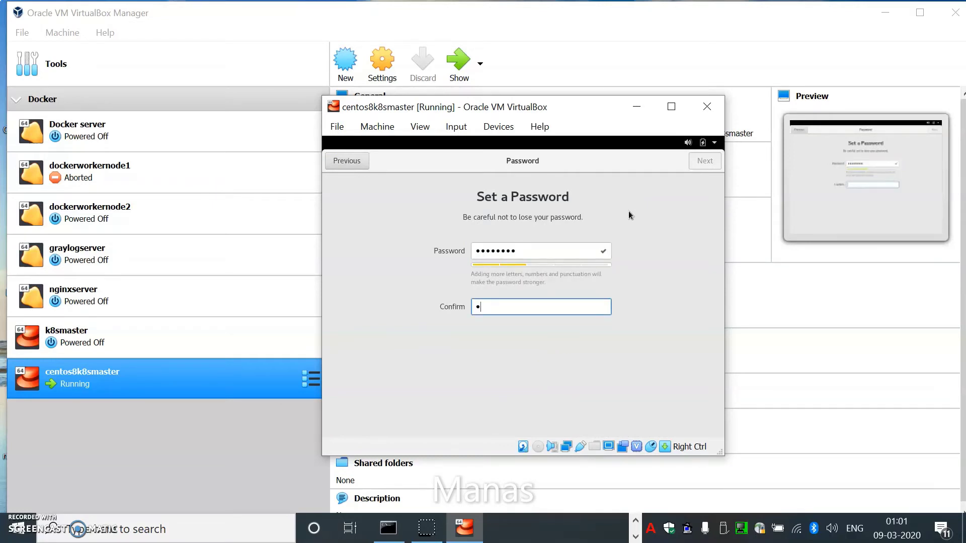
text(••••••••)
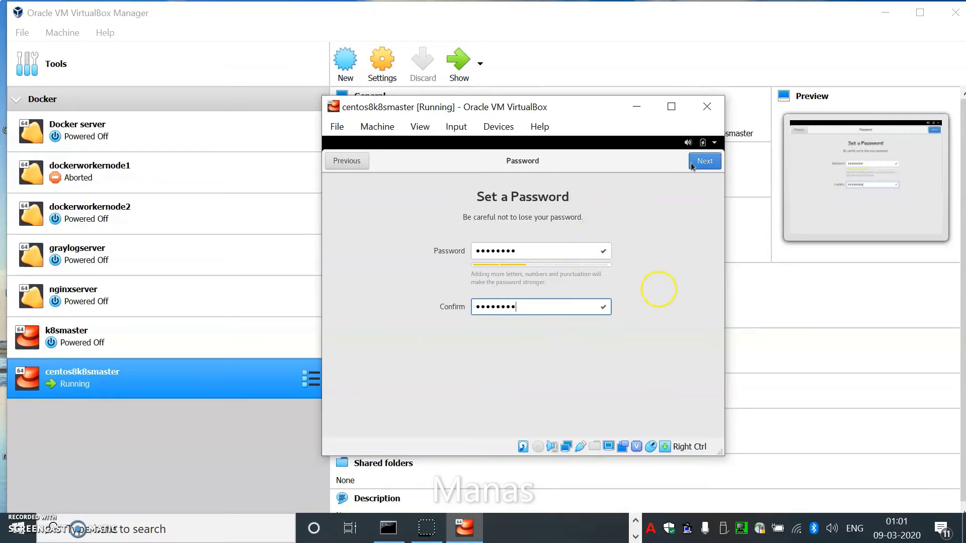
click(697, 165)
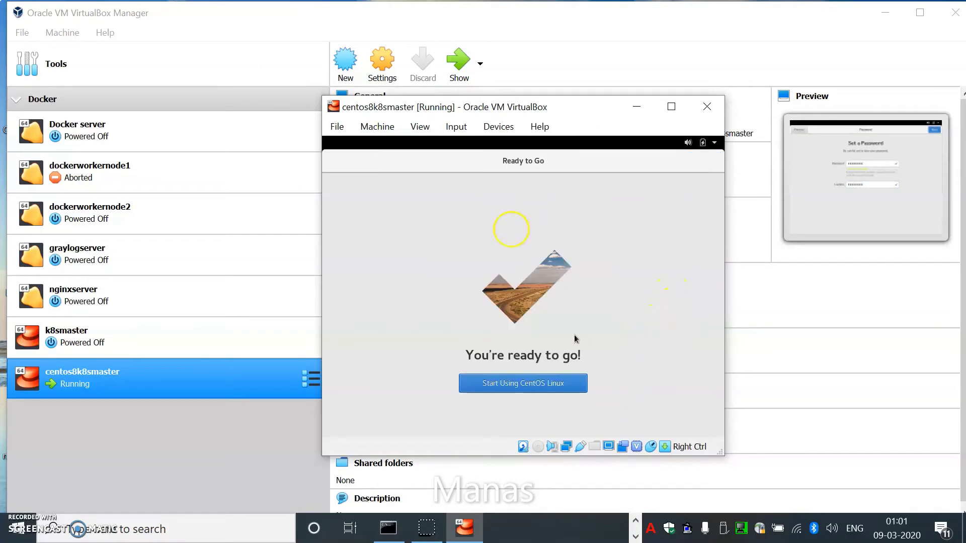
click(559, 382)
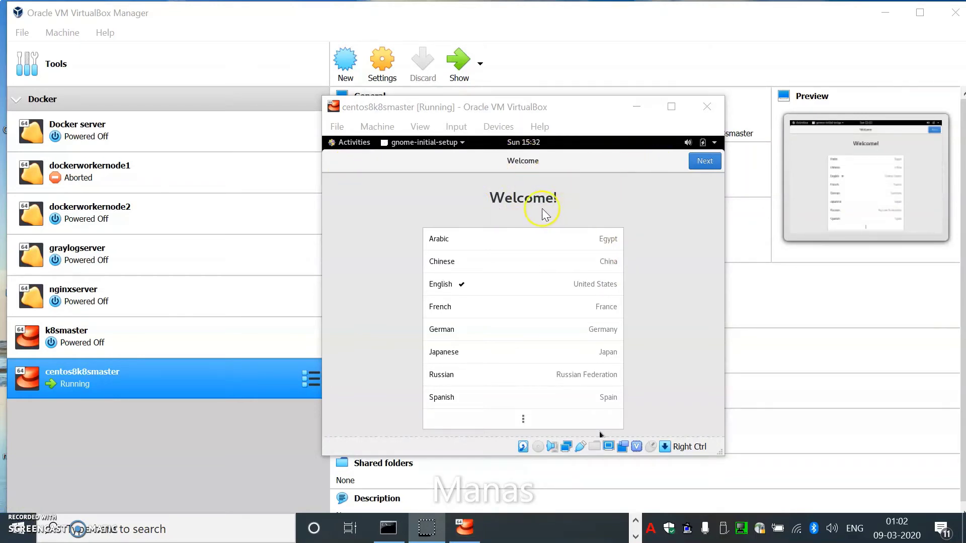
Step: Keep English language and English (US) keyboard, pass Privacy, skip Online Accounts, and finish setup
click(523, 285)
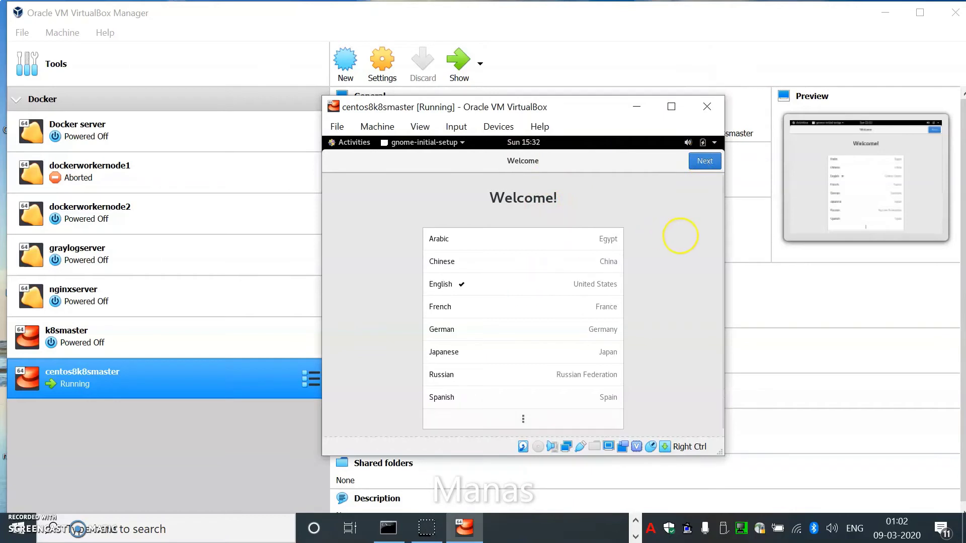
click(703, 161)
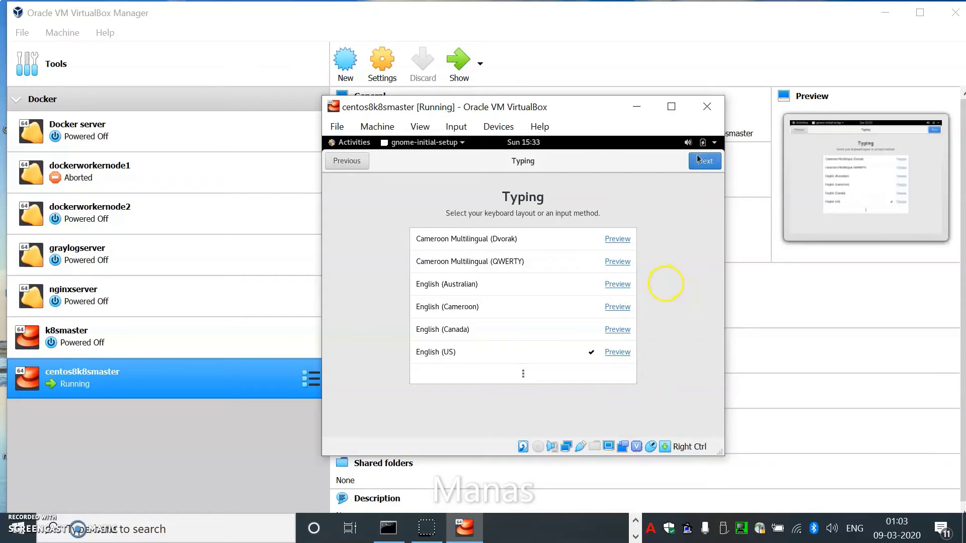
click(698, 161)
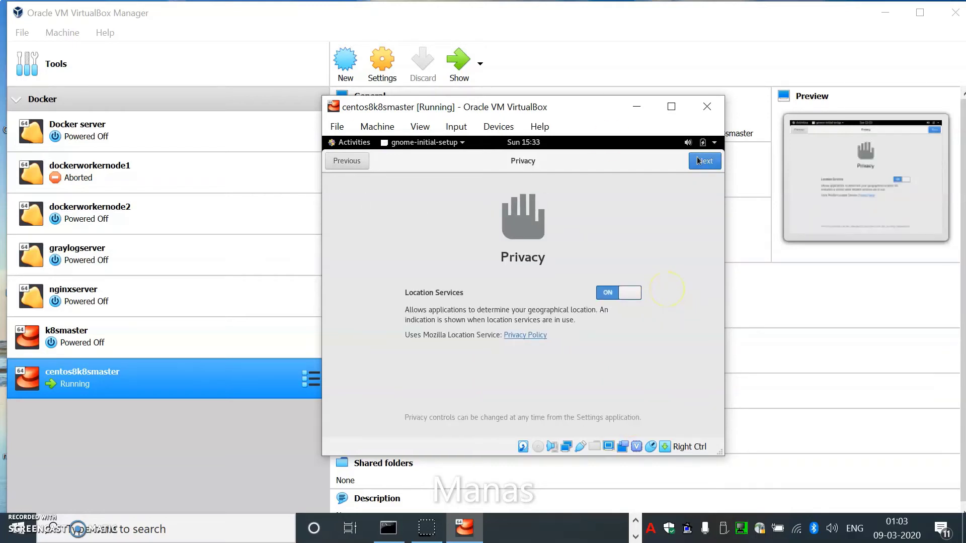
click(699, 161)
click(698, 161)
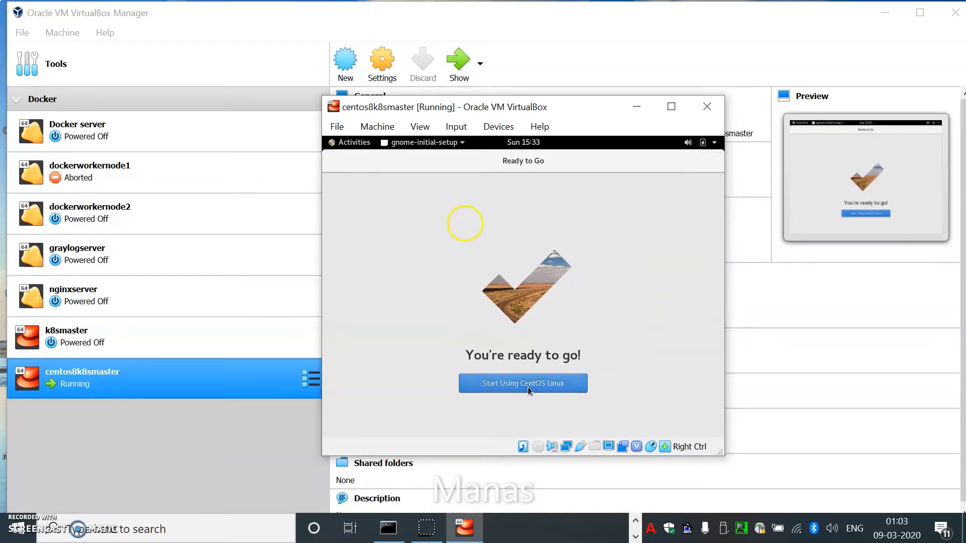
click(527, 387)
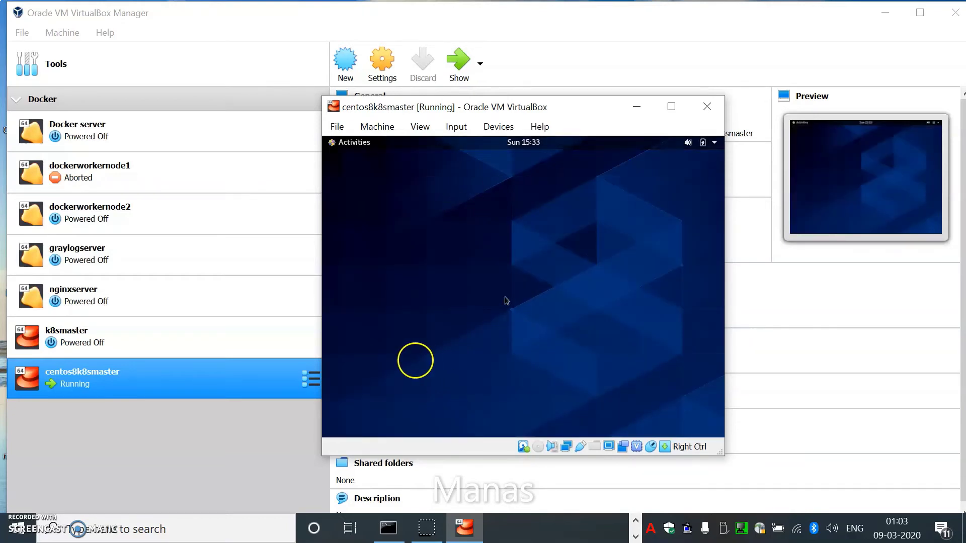
Step: Dismiss the desktop context menu and GNOME Help window, then show the guest's Activities overview
right_click(393, 228)
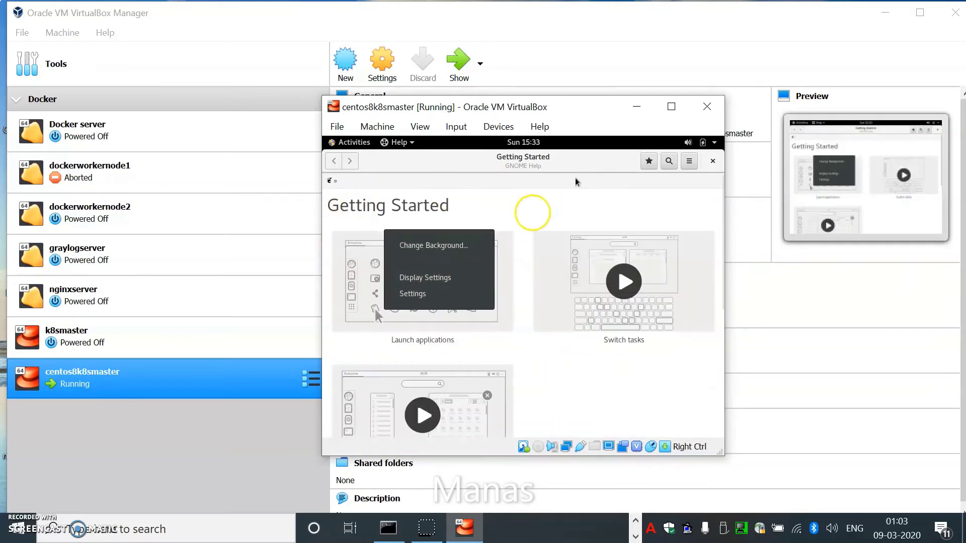
click(711, 161)
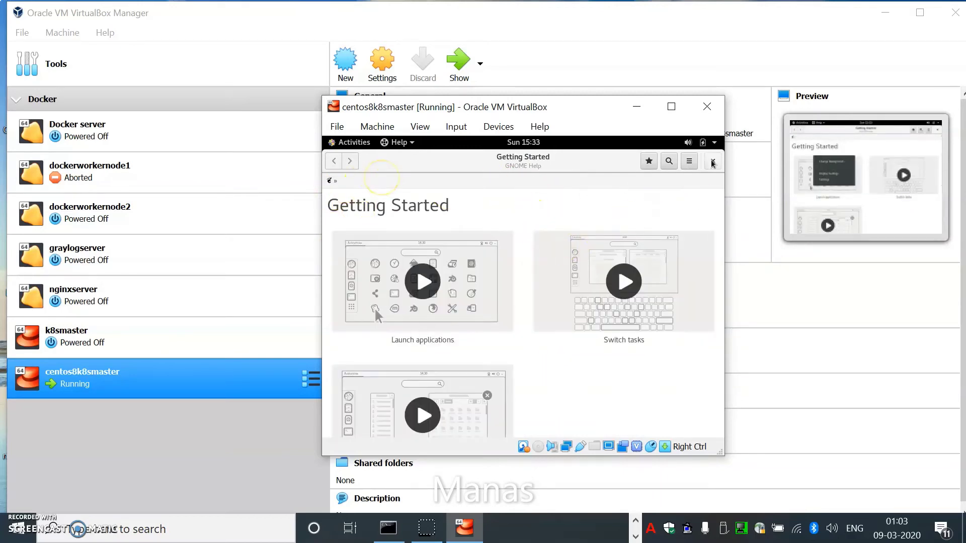
click(712, 161)
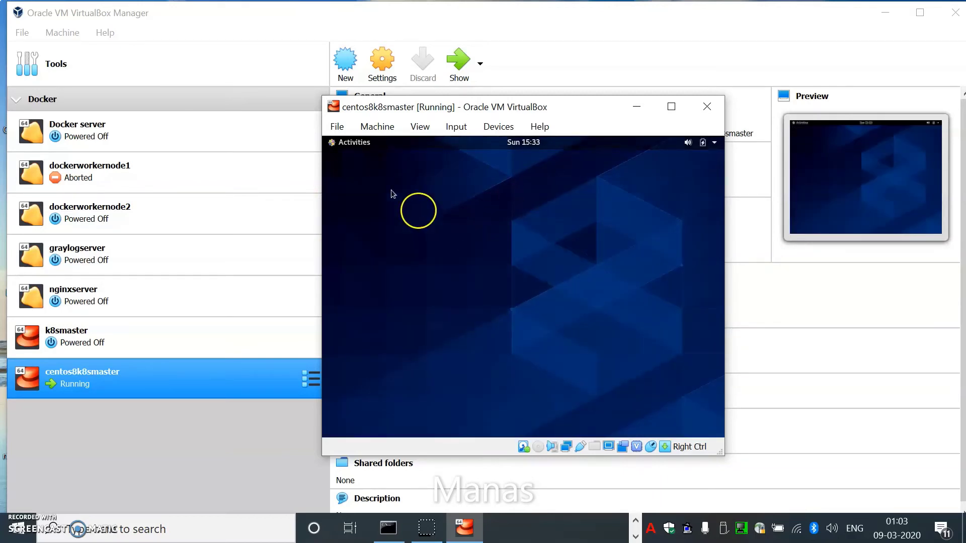
click(354, 146)
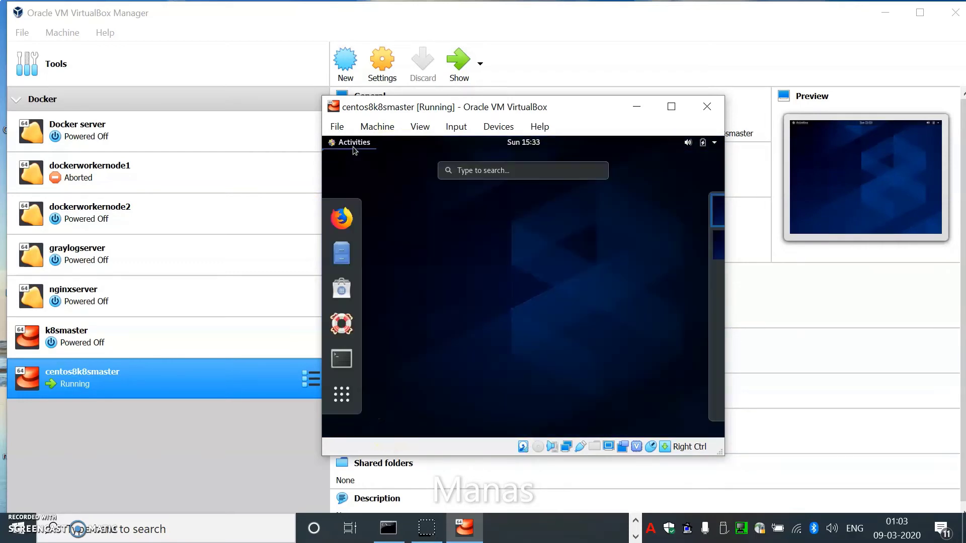
Step: Open a Terminal in the guest and run who to list logged-in users
click(351, 354)
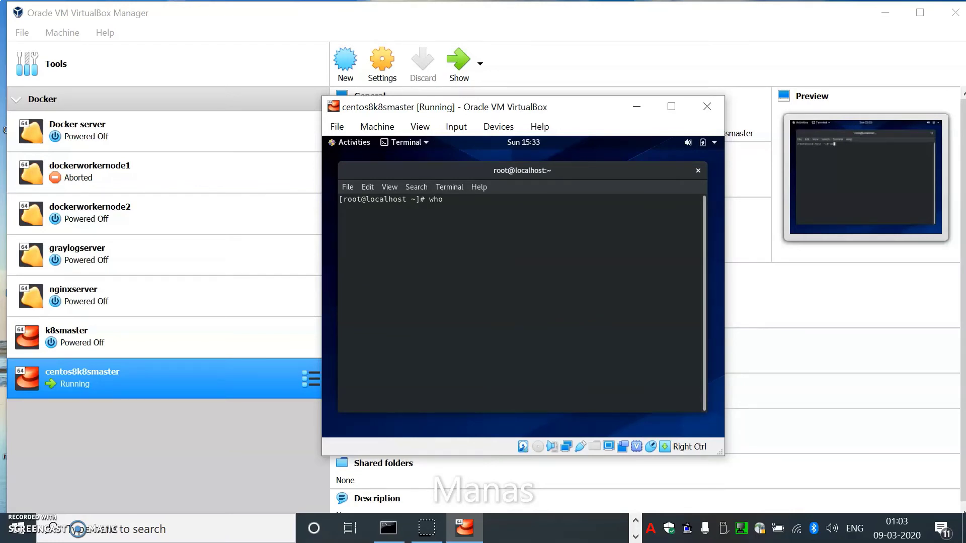
key(Return)
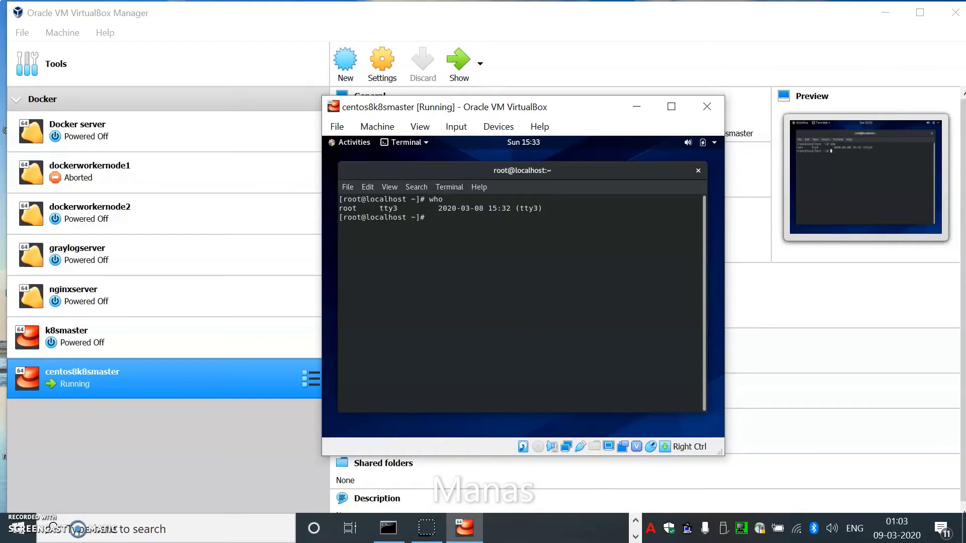
mouse_move(322, 137)
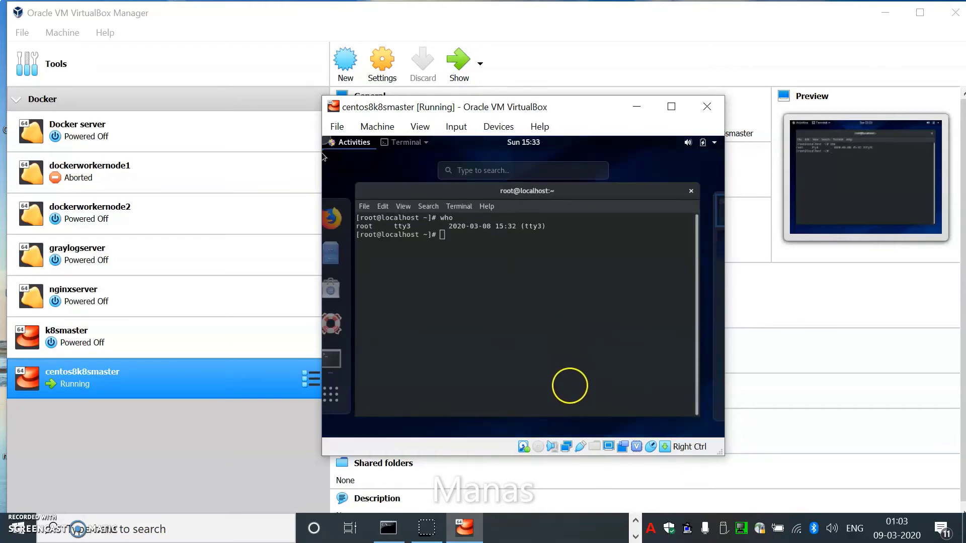
click(466, 257)
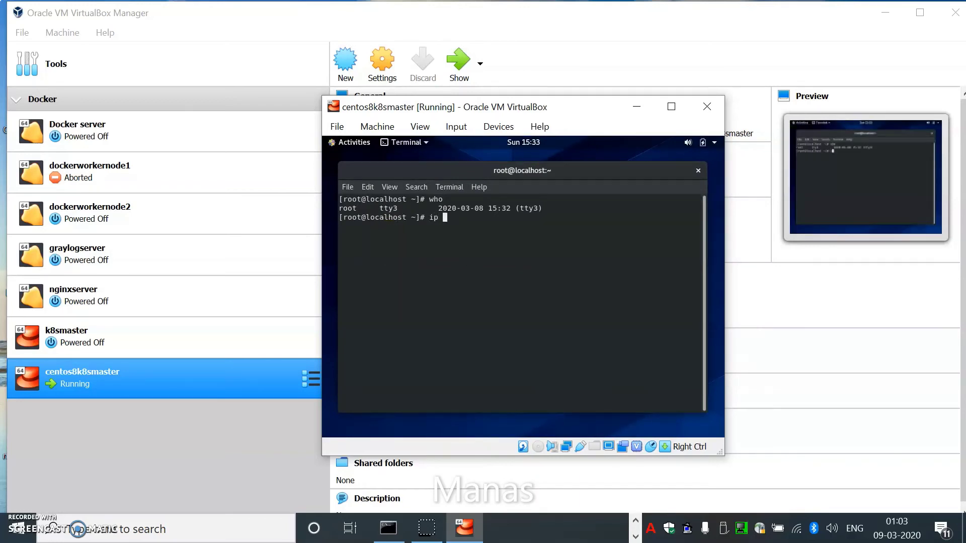
Step: Run ip a, highlight the enp0s3 interface details, and start entering nmtui
text(ip a)
key(Return)
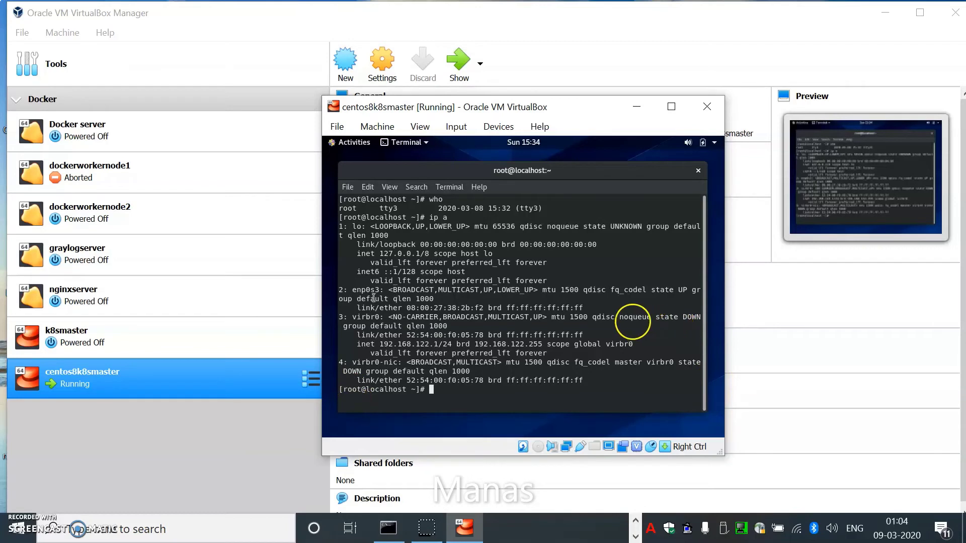
drag(339, 290, 425, 308)
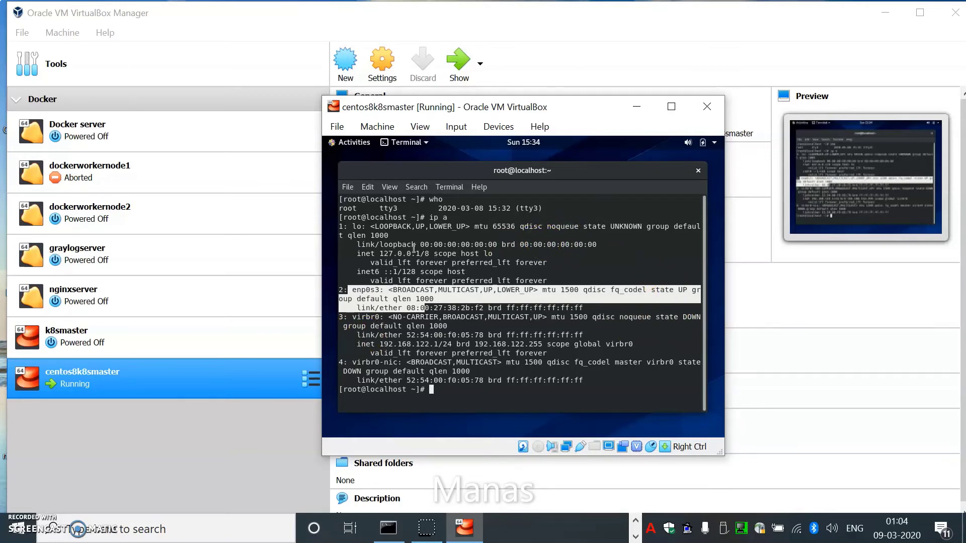
text(nm)
Step: In nmtui, open enp0s3 for editing and expand its IPv4 configuration details
key(Return)
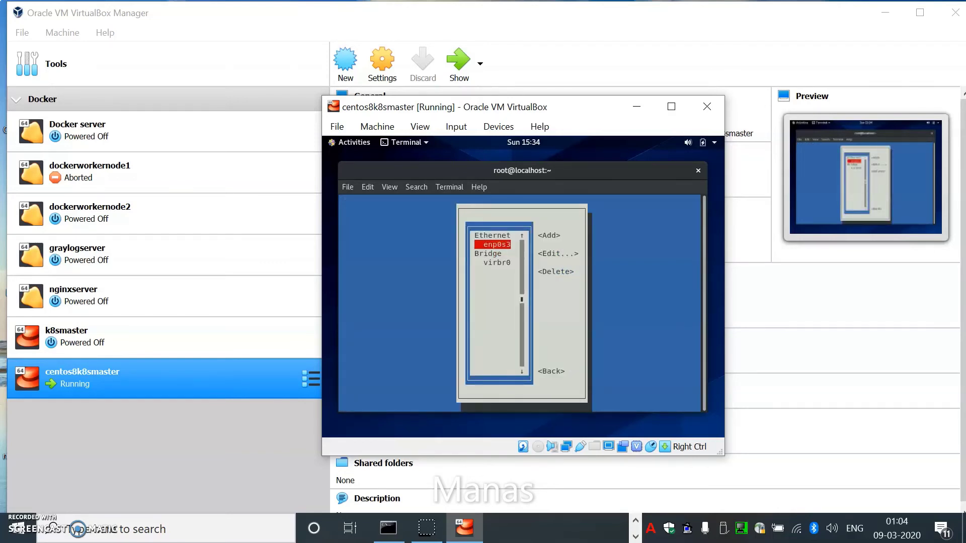
key(Tab)
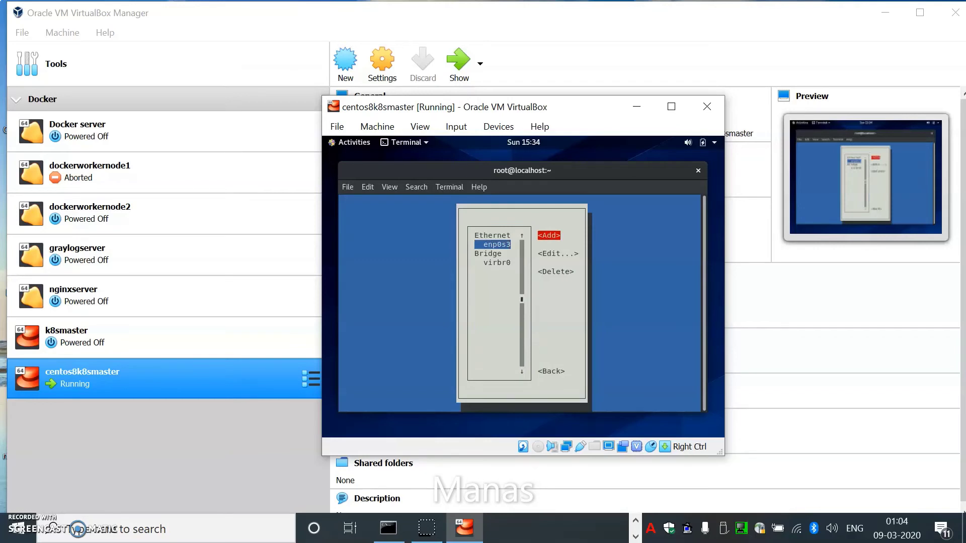
key(Down)
key(Return)
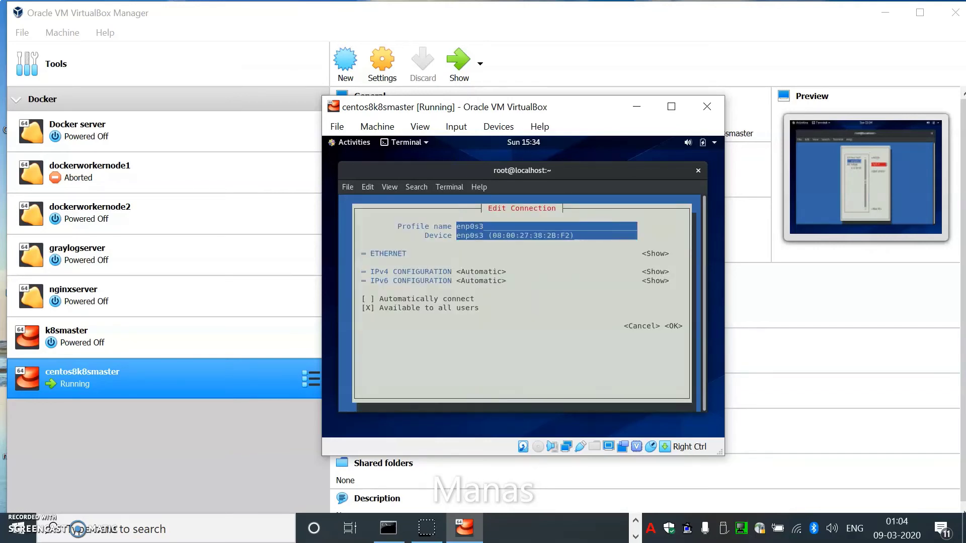
key(Down)
key(Down)
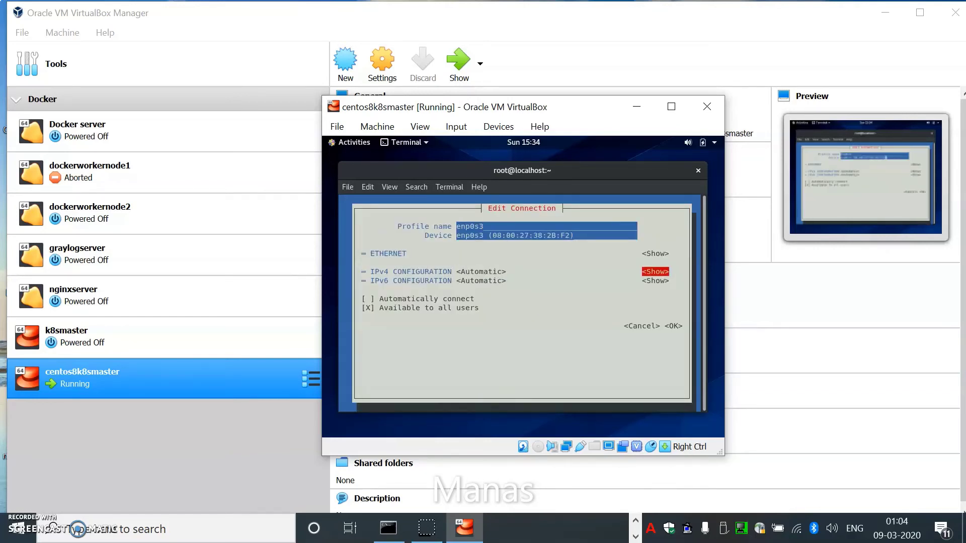
key(Left)
key(Return)
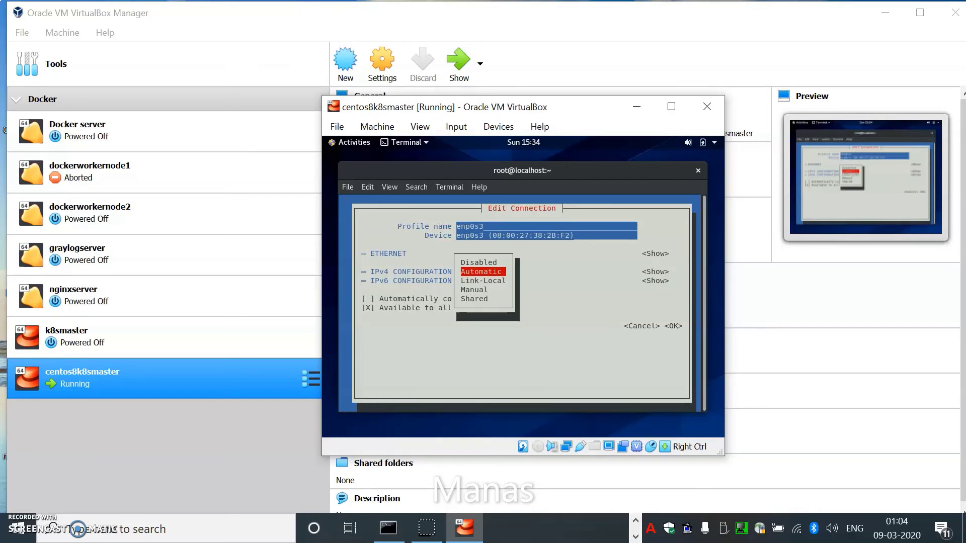
key(Return)
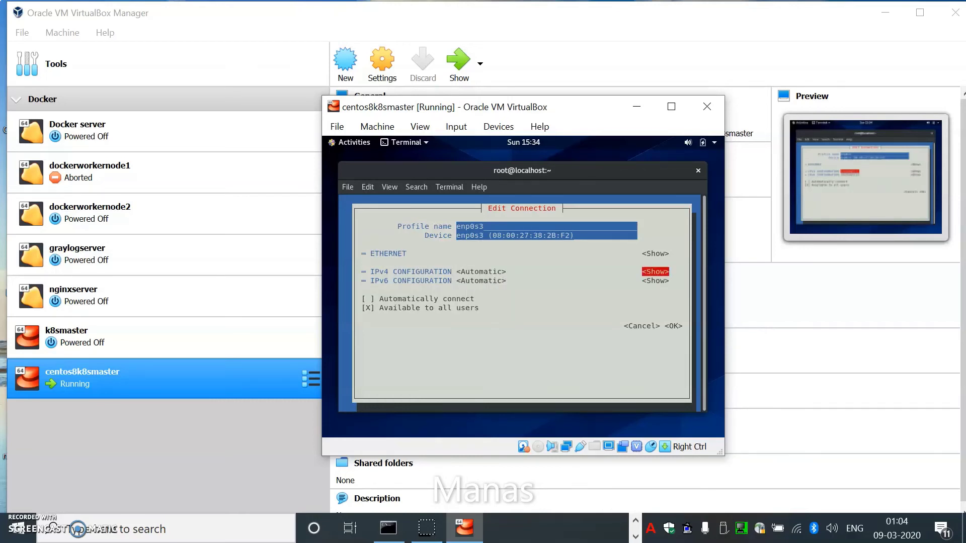
key(Return)
key(shift+Tab)
key(Tab)
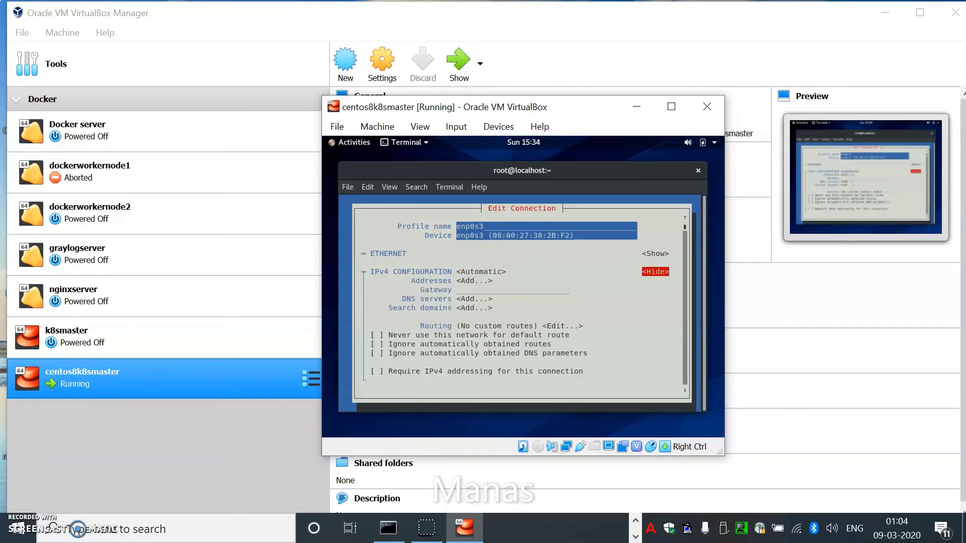
key(Tab)
Step: Add the IPv4 address 192.168.110/24 to enp0s3
key(Return)
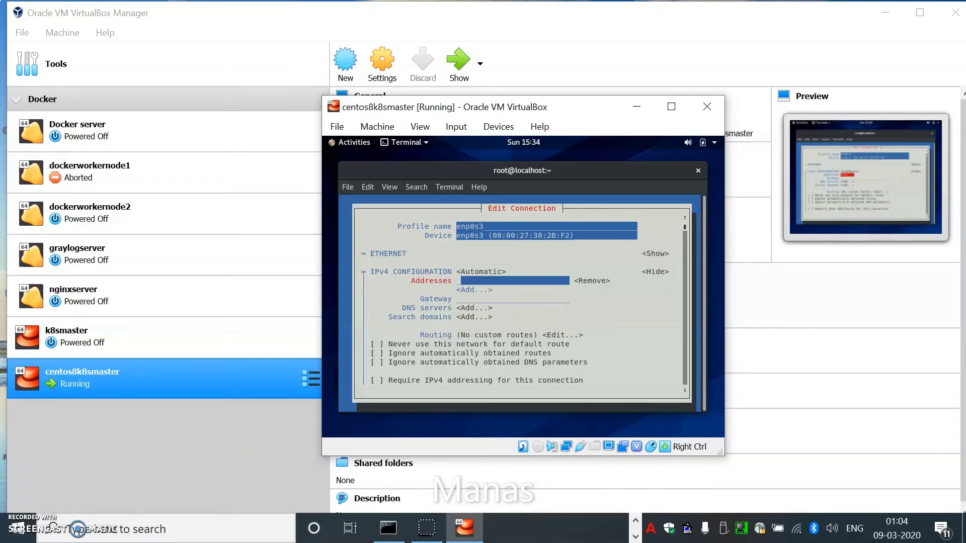
text(192)
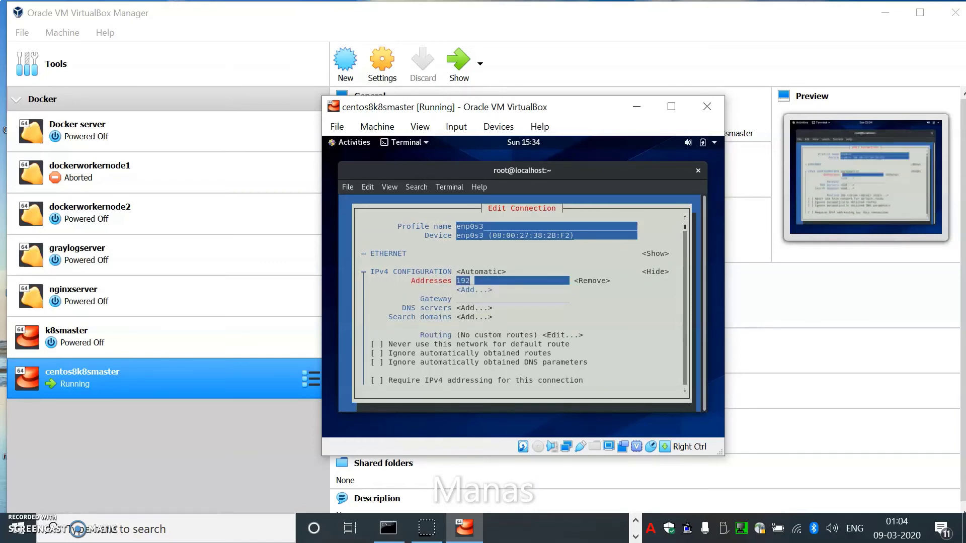
text(.168.110)
key(Down)
key(Down)
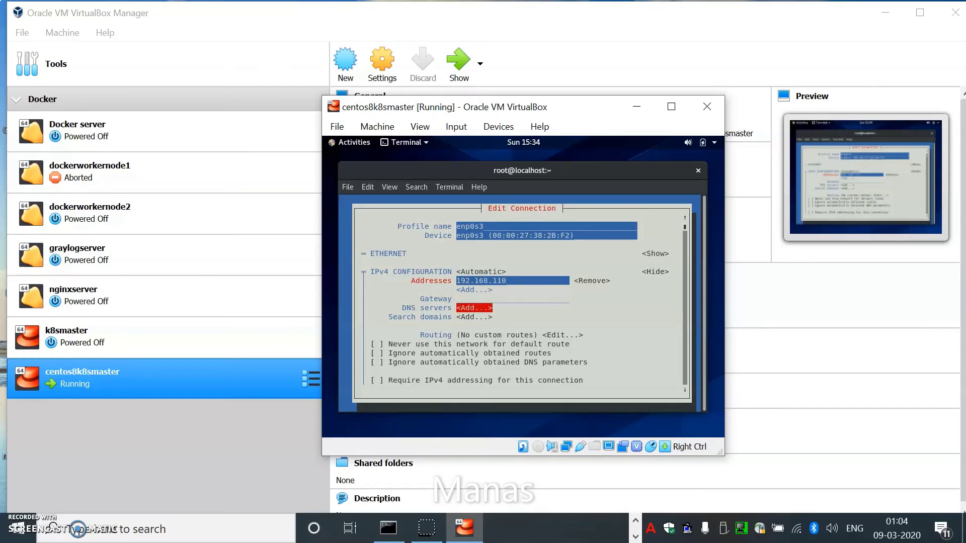
key(Up)
key(Left)
text(/24)
Step: Add 8.8.8.8 as the DNS server in enp0s3's IPv4 settings
key(Down)
key(Down)
key(Up)
key(Down)
key(Up)
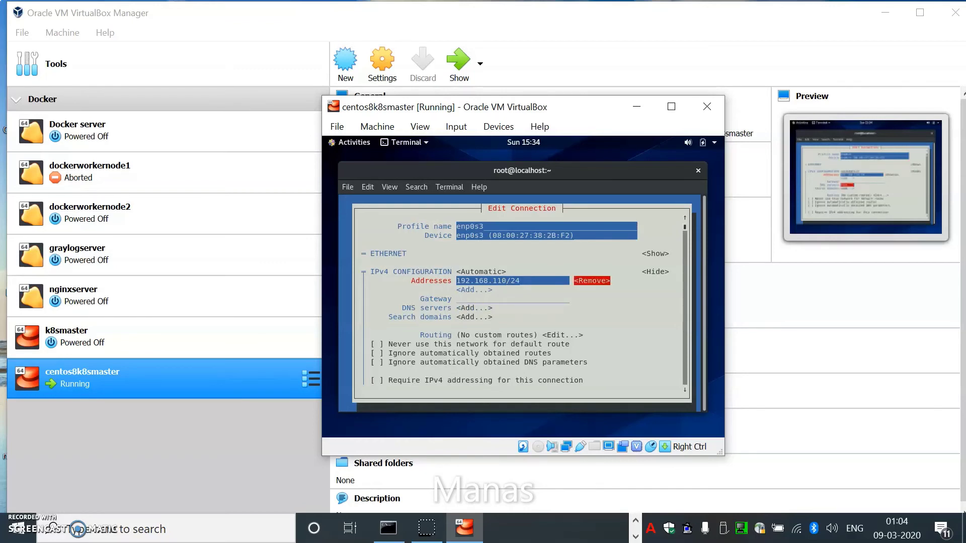
key(Down)
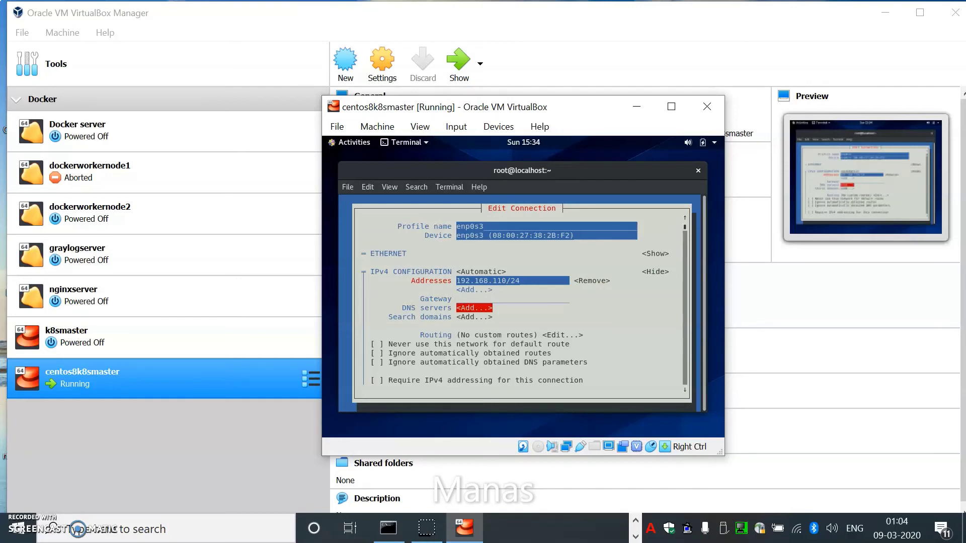
key(Up)
key(Down)
key(Return)
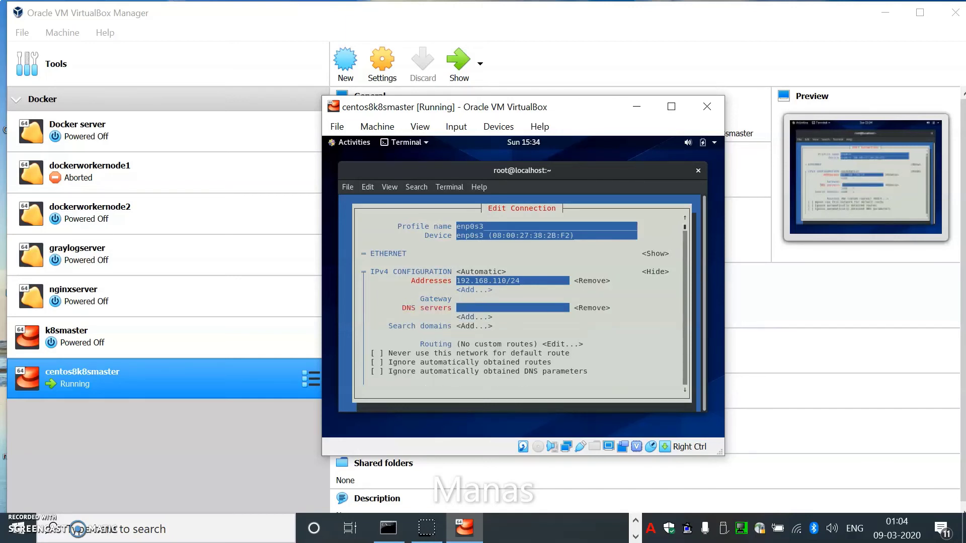
text(8.8.8.8)
key(Tab)
key(Tab)
key(Tab)
key(Tab)
key(Tab)
key(Tab)
key(Tab)
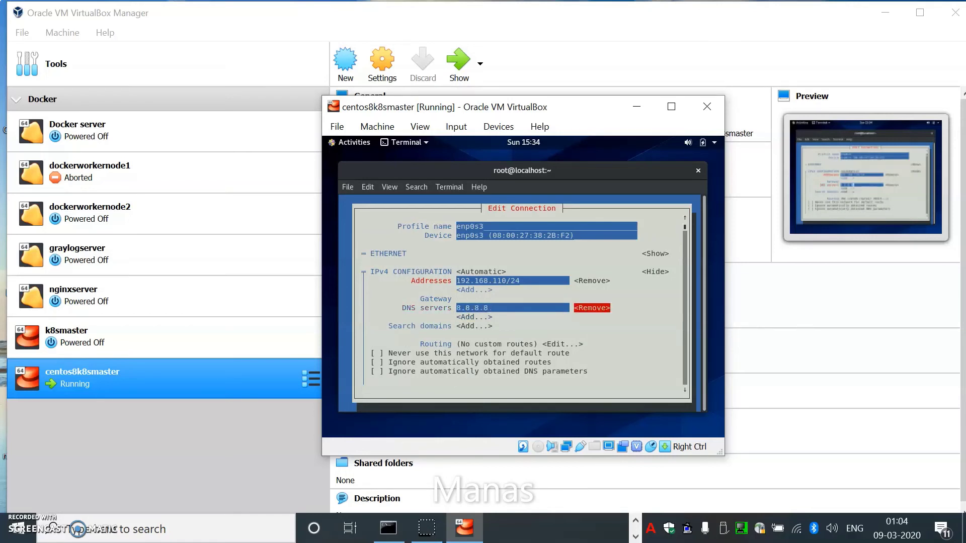
key(Tab)
key(Tab)
key(Tab)
key(Tab)
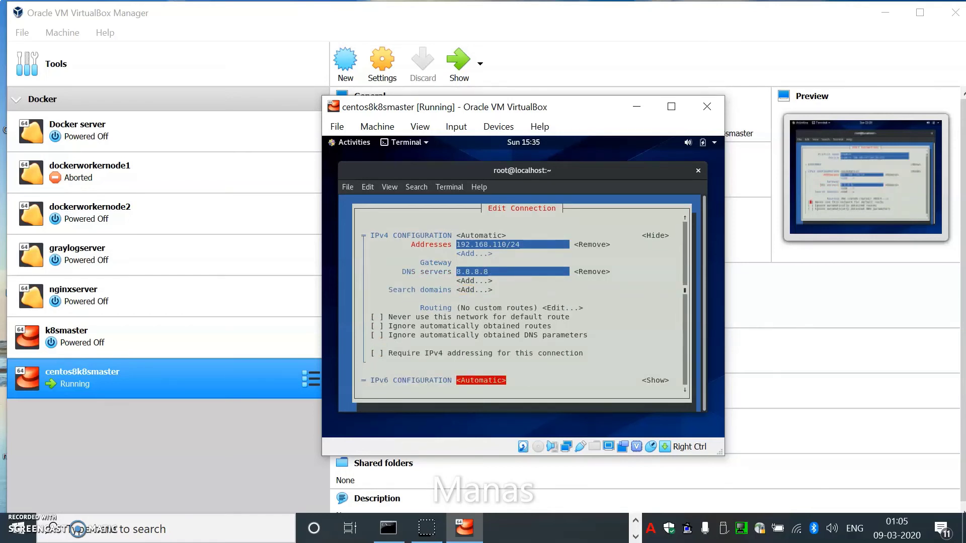
Step: Set the enp0s3 IPv6 configuration mode to Ignore
key(Tab)
key(Tab)
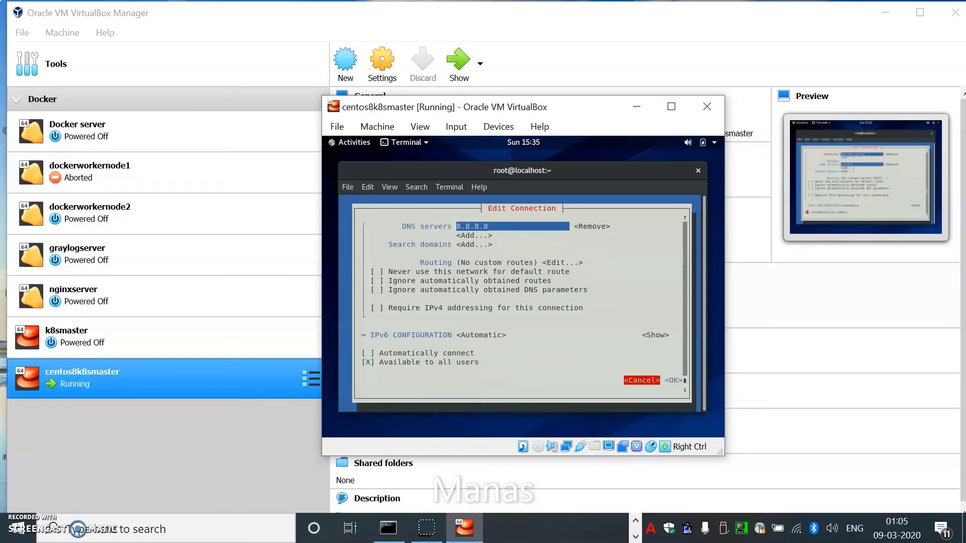
key(shift+Tab)
key(shift+Tab)
key(shift+Tab)
key(Tab)
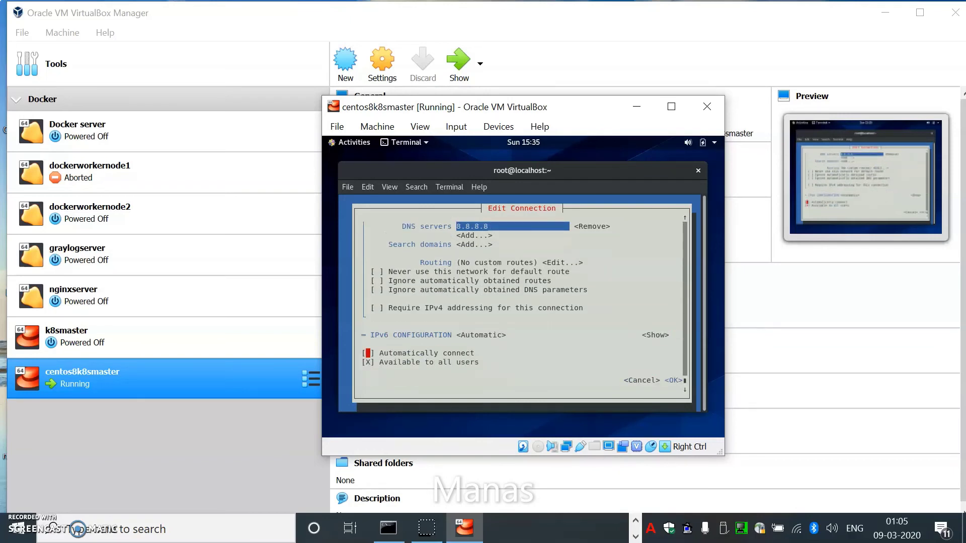
key(shift+Tab)
key(shift+Tab)
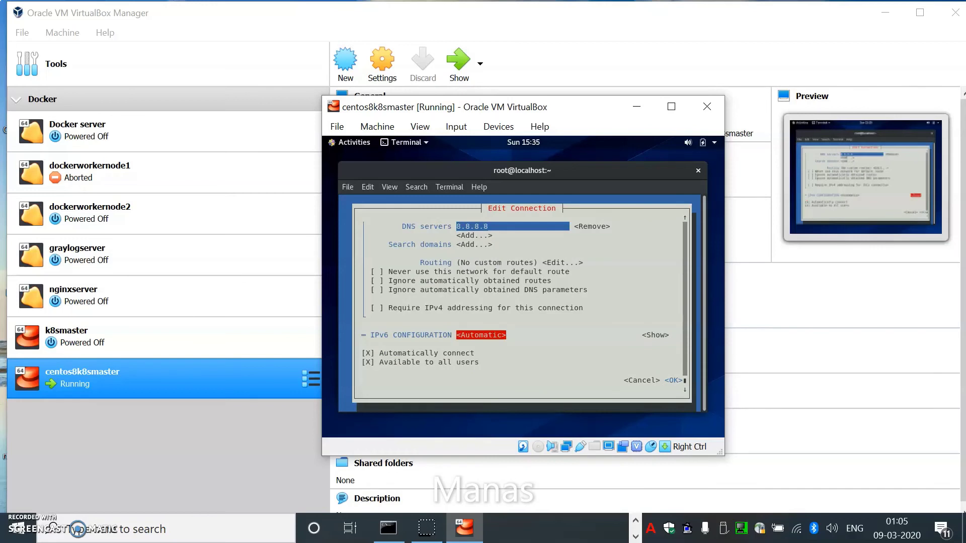
key(Return)
key(Up)
key(Return)
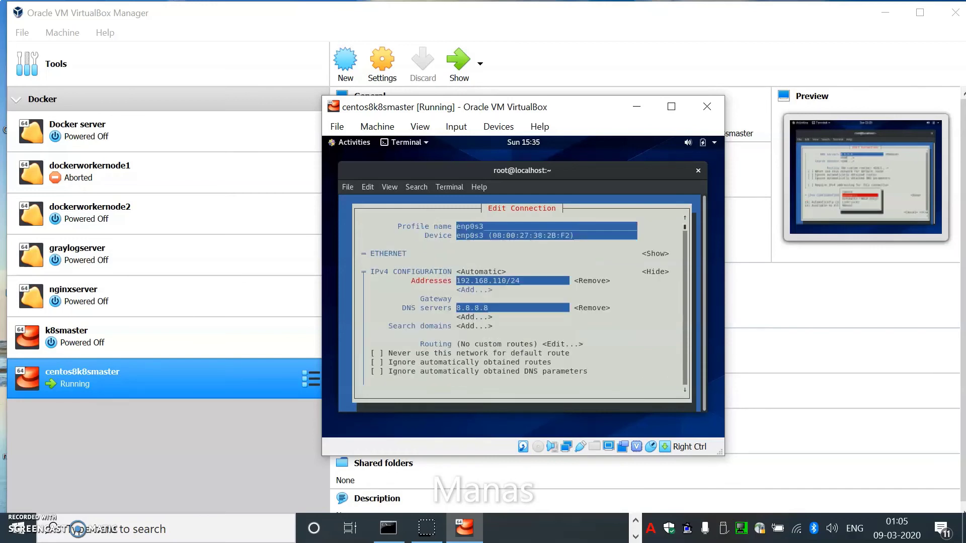
Step: Return to the IPv4 Addresses field and correct the address to 192.168.1.110
key(Down)
key(Down)
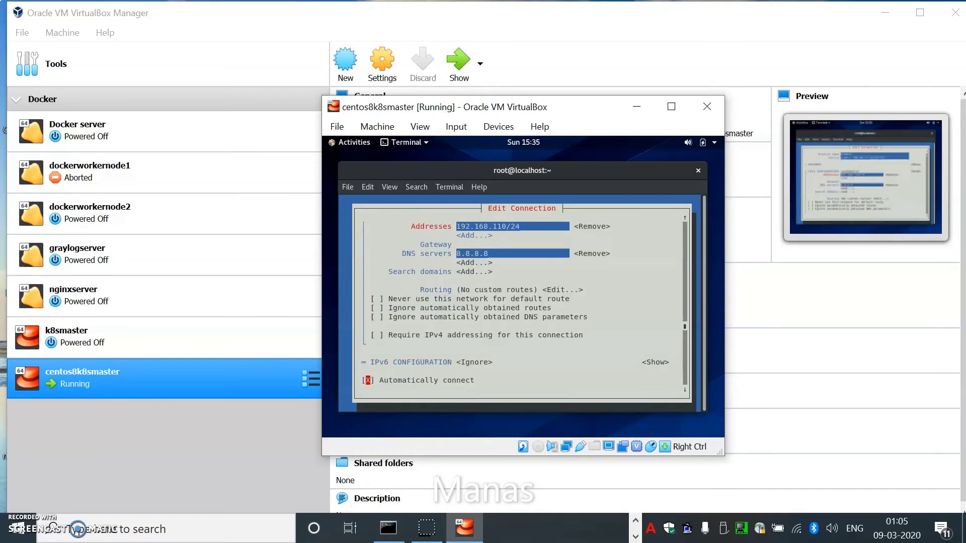
key(Up)
key(Up)
key(Up)
key(Up)
key(Up)
key(Up)
key(Up)
key(Up)
key(Up)
key(Up)
key(Up)
key(Up)
key(Up)
key(Up)
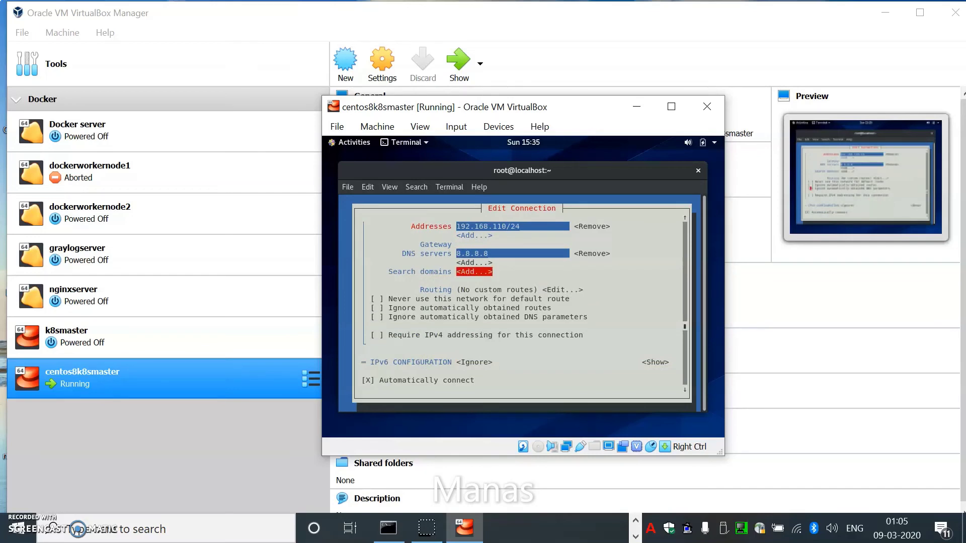
key(Down)
key(Down)
key(Down)
key(Down)
key(Down)
key(Down)
key(Down)
key(Down)
key(Down)
key(Down)
key(Down)
key(Down)
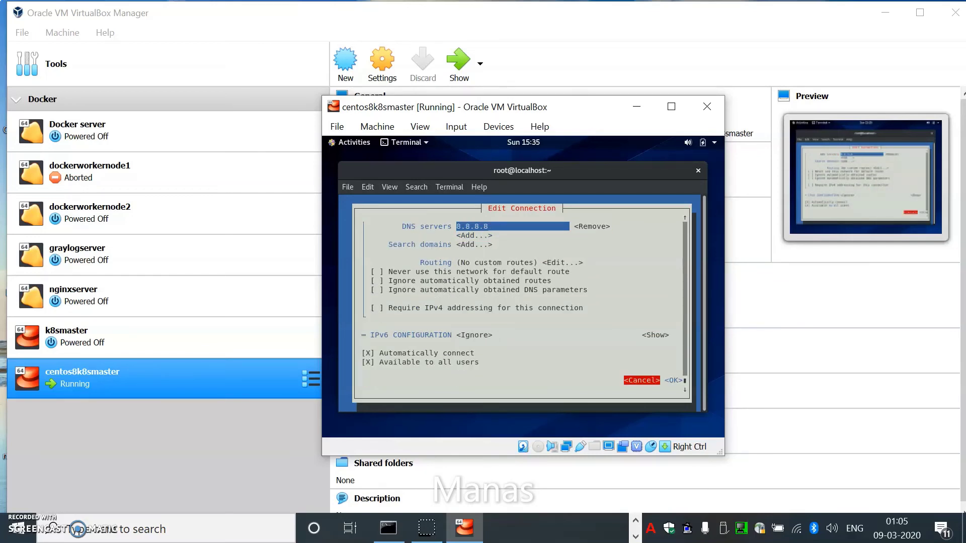
key(Up)
key(Down)
key(Up)
key(Up)
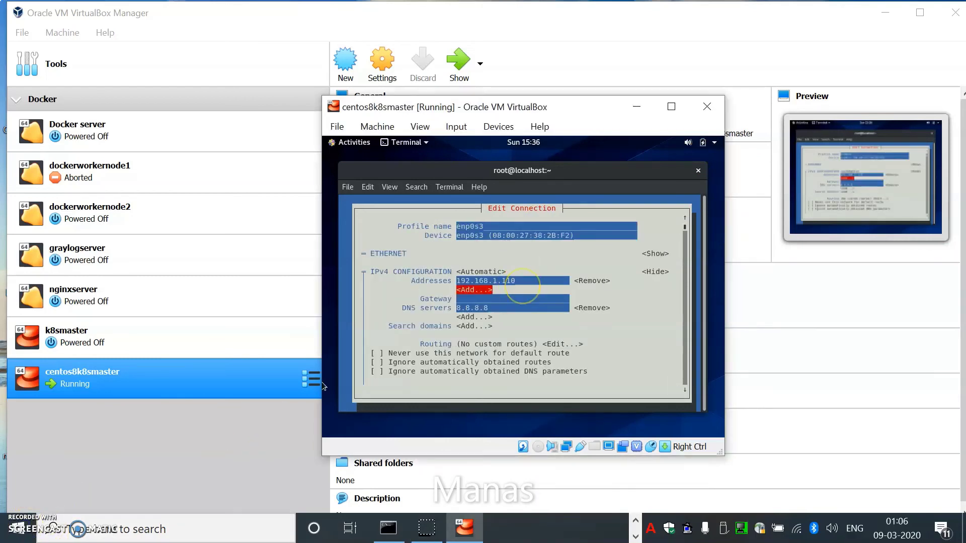
key(Up)
key(Left)
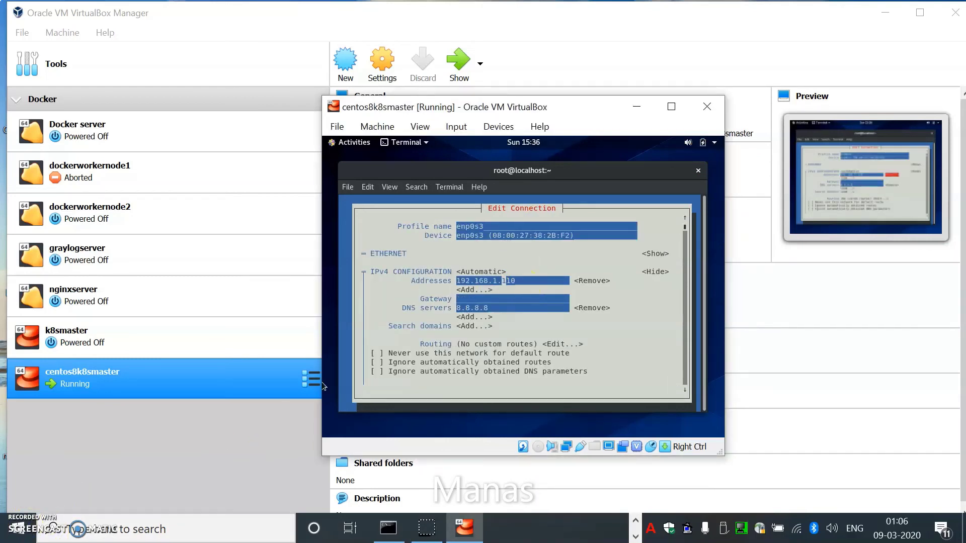
key(Left)
Step: Enter gateway 192.168.1.1 and save the enp0s3 connection with OK
key(Tab)
key(Tab)
key(Tab)
text(192.168.1.1)
key(Down)
key(Down)
key(Down)
key(Down)
key(Down)
key(Down)
key(Down)
key(Down)
key(Down)
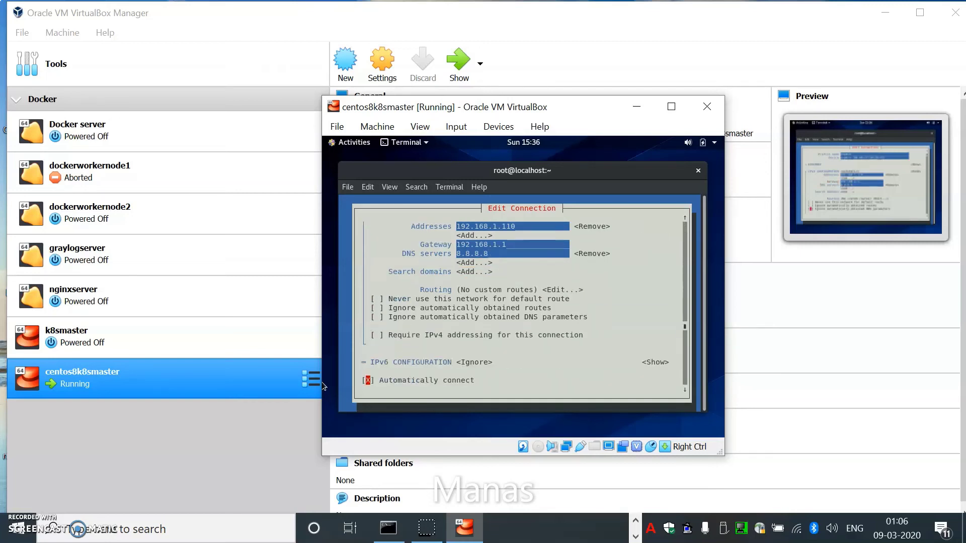
key(Down)
key(Down)
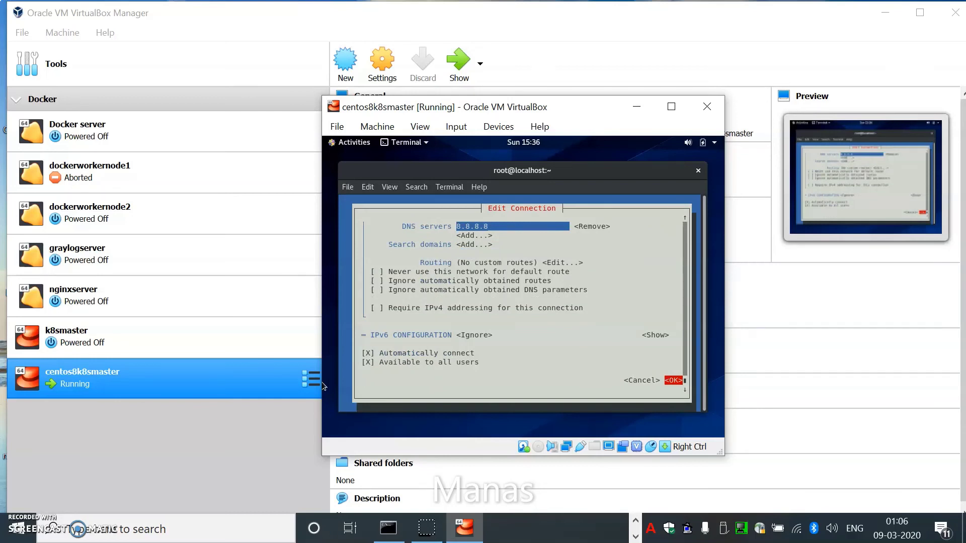
key(Return)
key(Tab)
key(Tab)
key(Tab)
key(Tab)
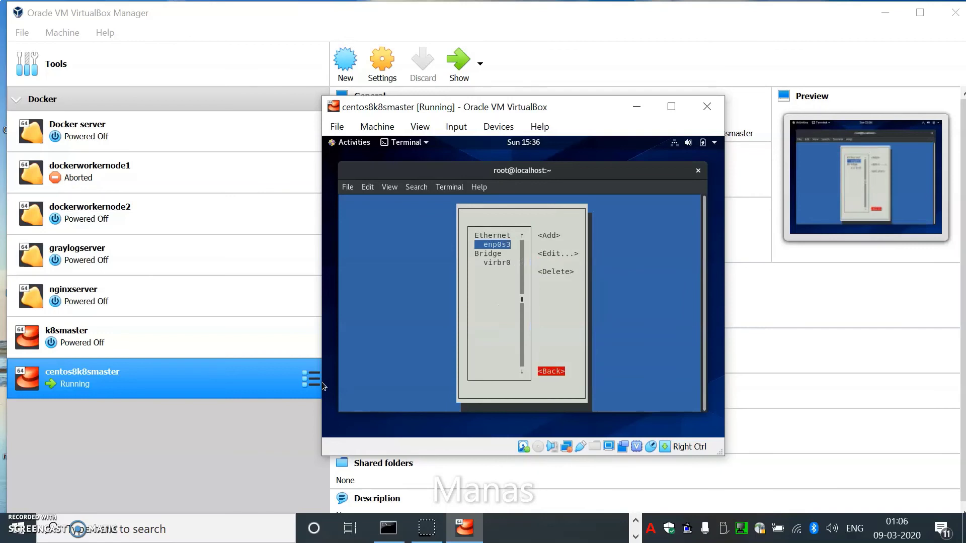
Step: Deactivate and reactivate enp0s3 under Activate a connection, then quit nmtui
key(Return)
key(Down)
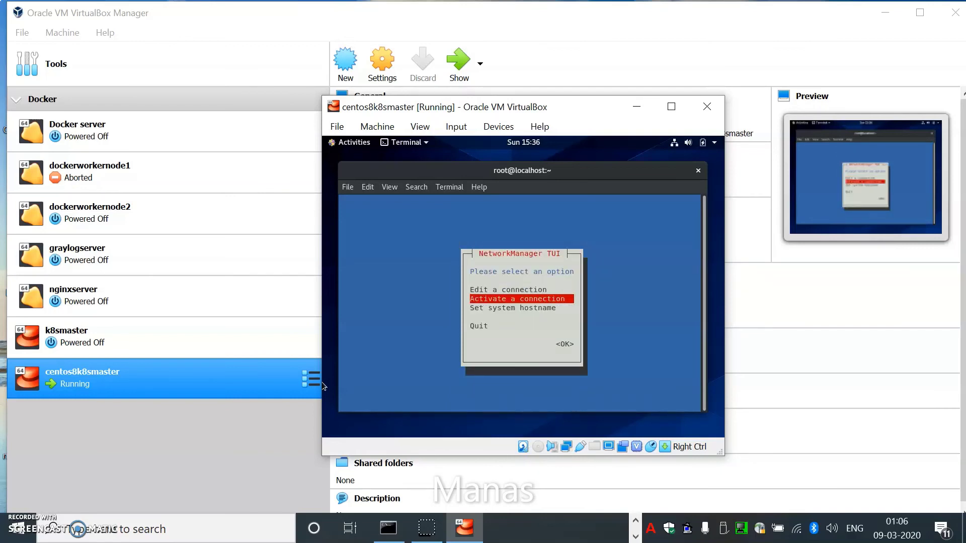
key(Return)
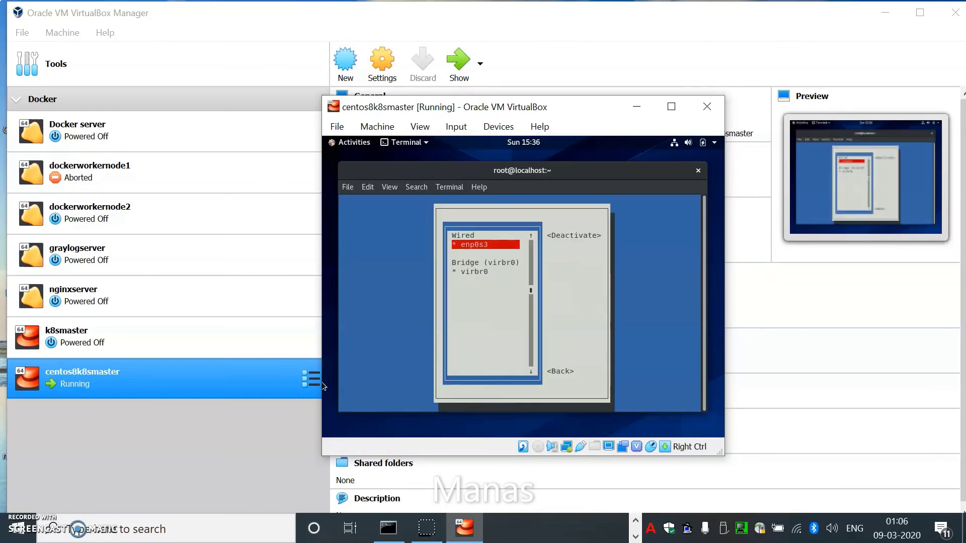
key(Tab)
key(Return)
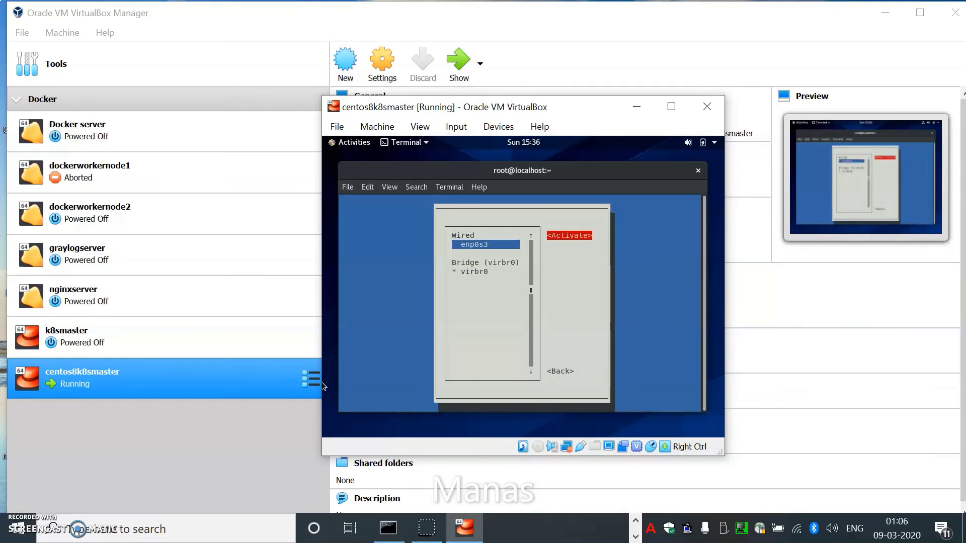
key(Return)
key(Tab)
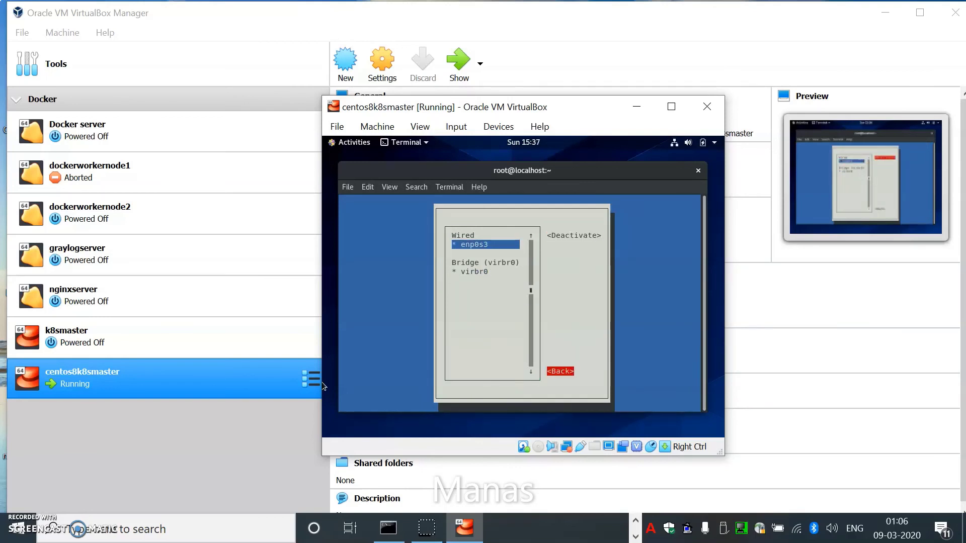
key(Return)
key(Down)
key(Down)
key(Return)
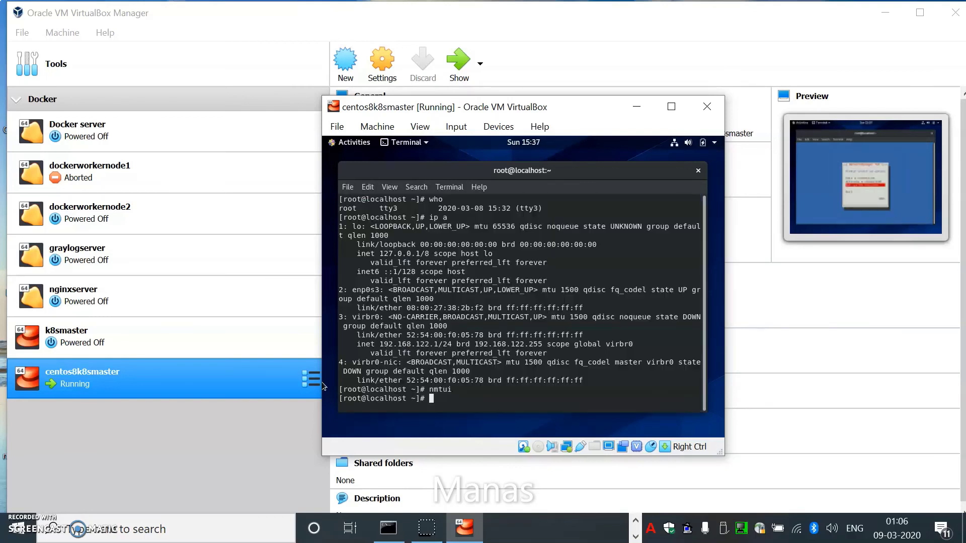
Step: Run ip a to confirm enp0s3 shows 192.168.1.110/24, then switch to mRemoteNG
key(Return)
key(Return)
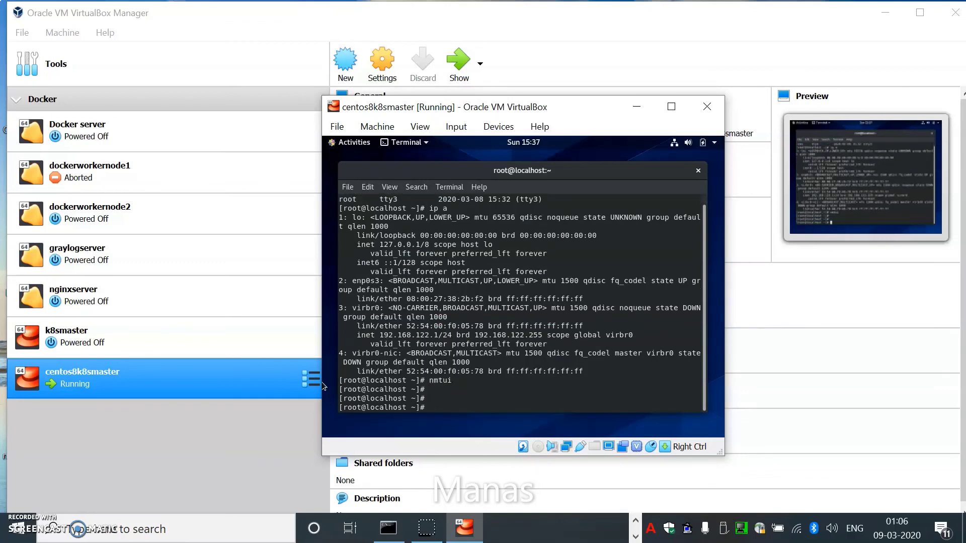
text(ip a)
key(Return)
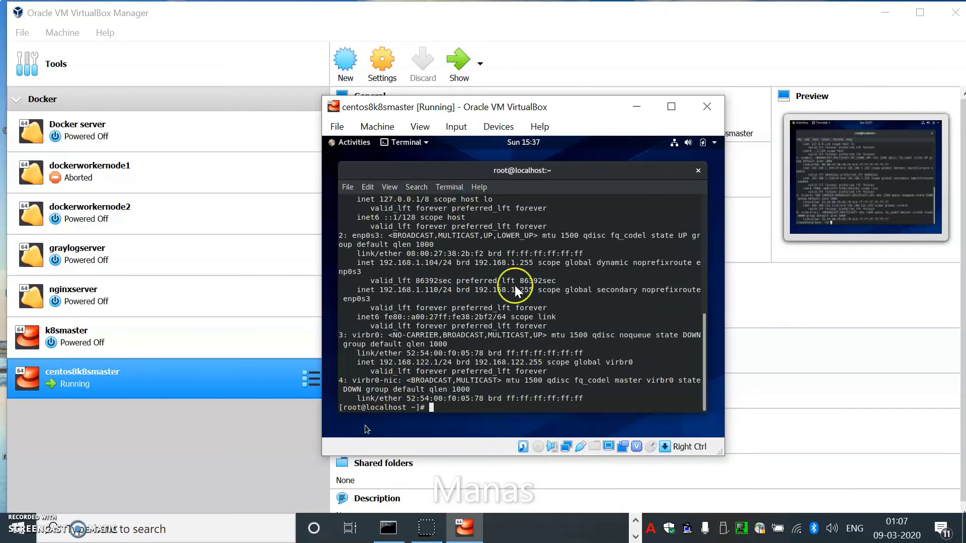
key(alt+Tab)
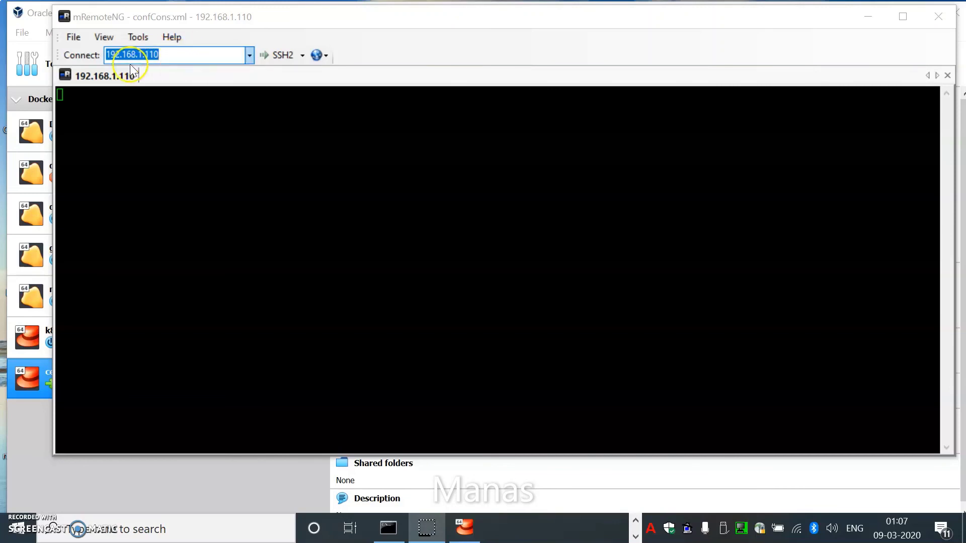
Step: Connect to 192.168.1.110 over SSH2, trust the new host key, and log in as root
click(278, 54)
click(278, 54)
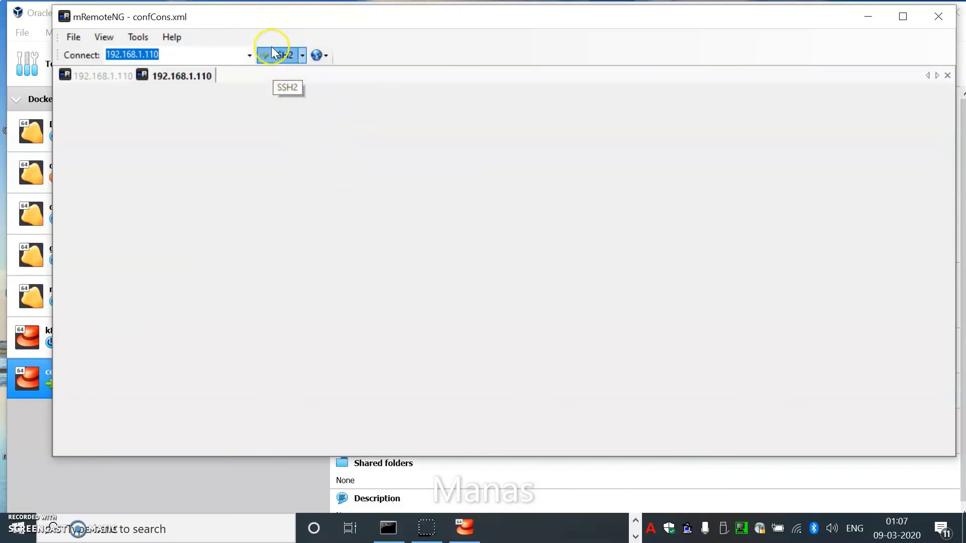
click(479, 384)
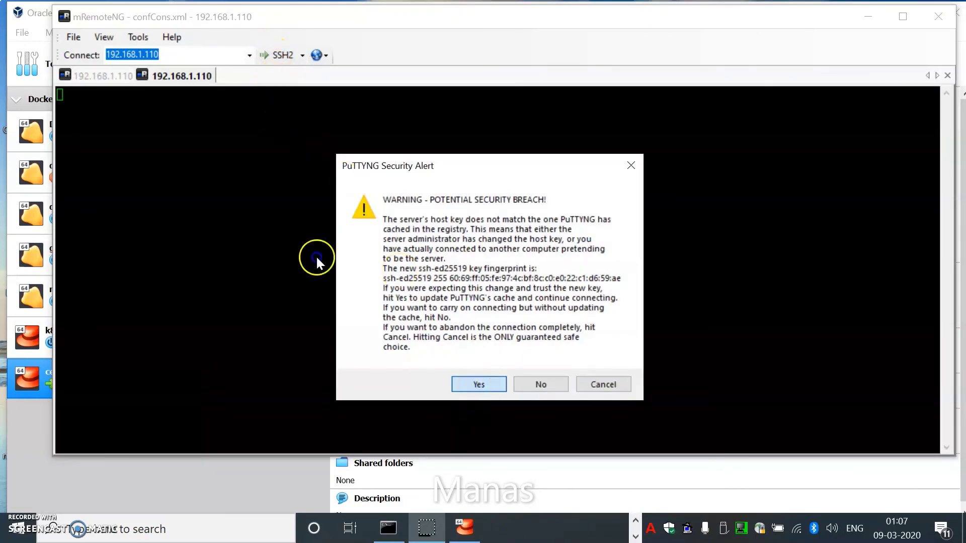
text(root)
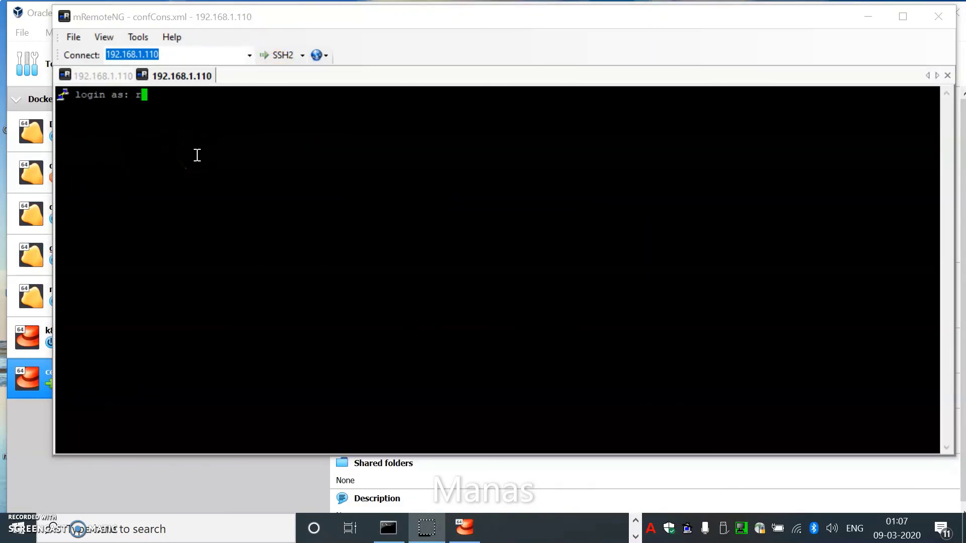
key(Return)
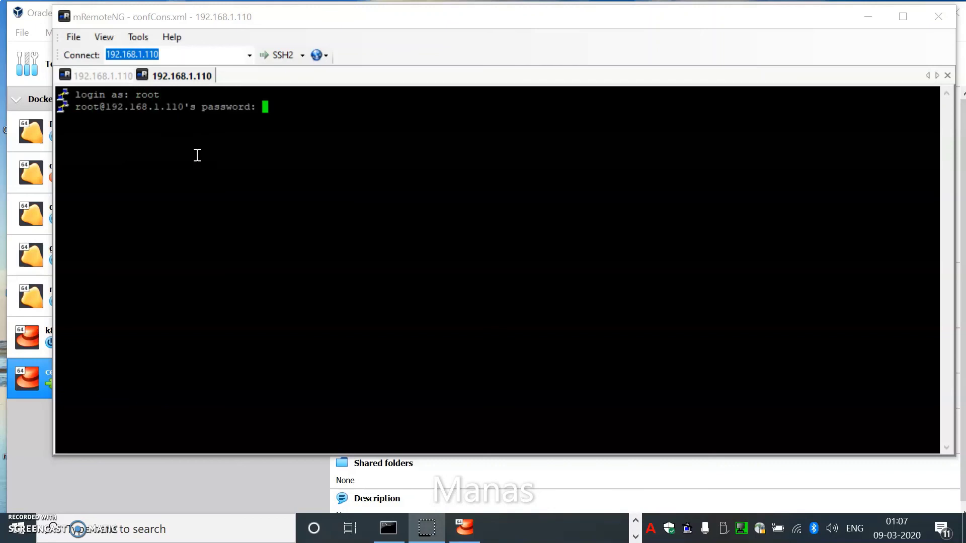
key(Return)
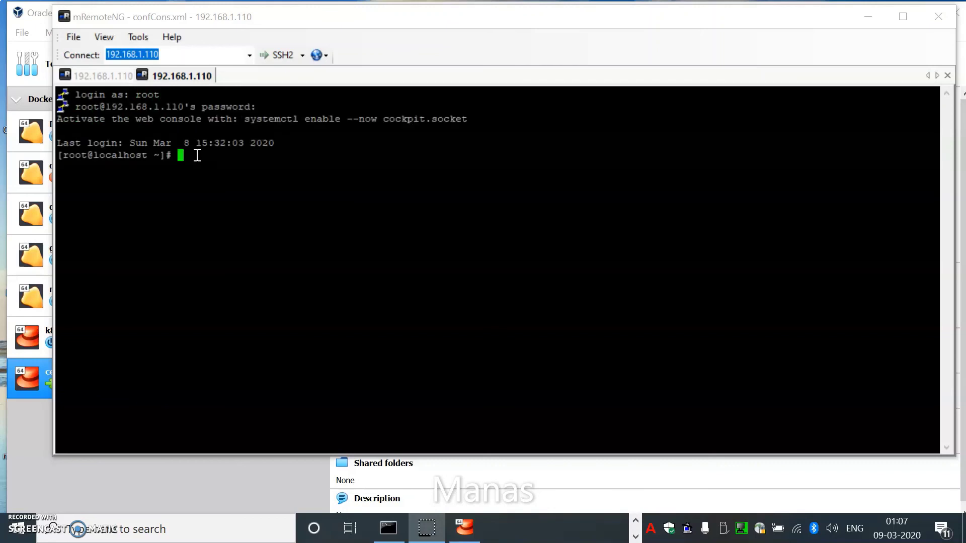